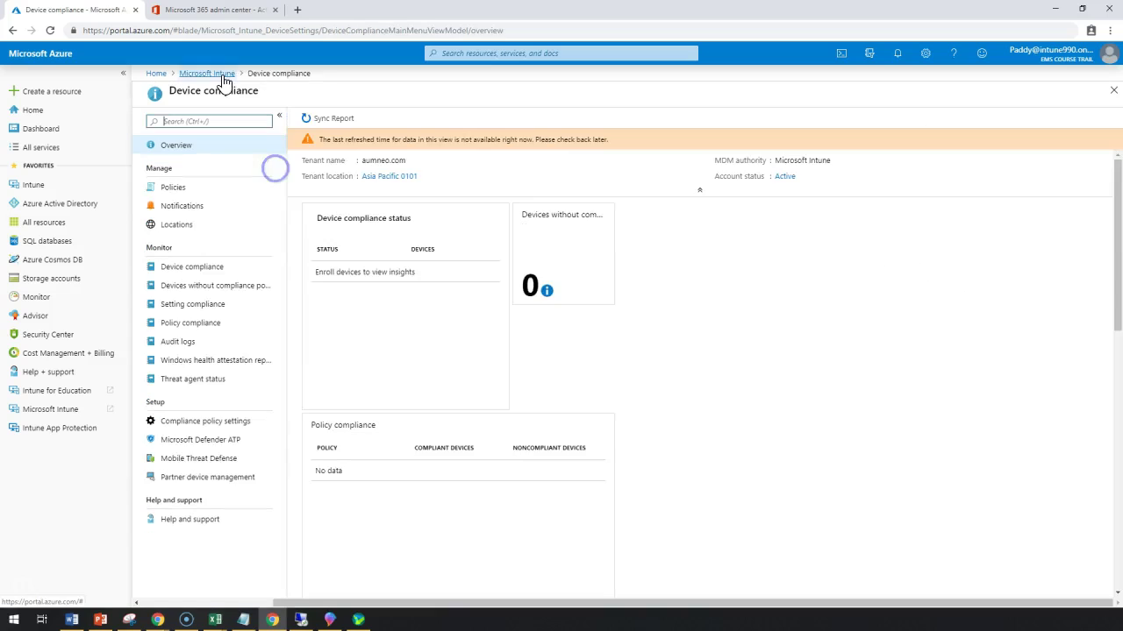
# Start a new compliance policy from Device compliance > Policies, choosing Android as the platform
pyautogui.click(210, 74)
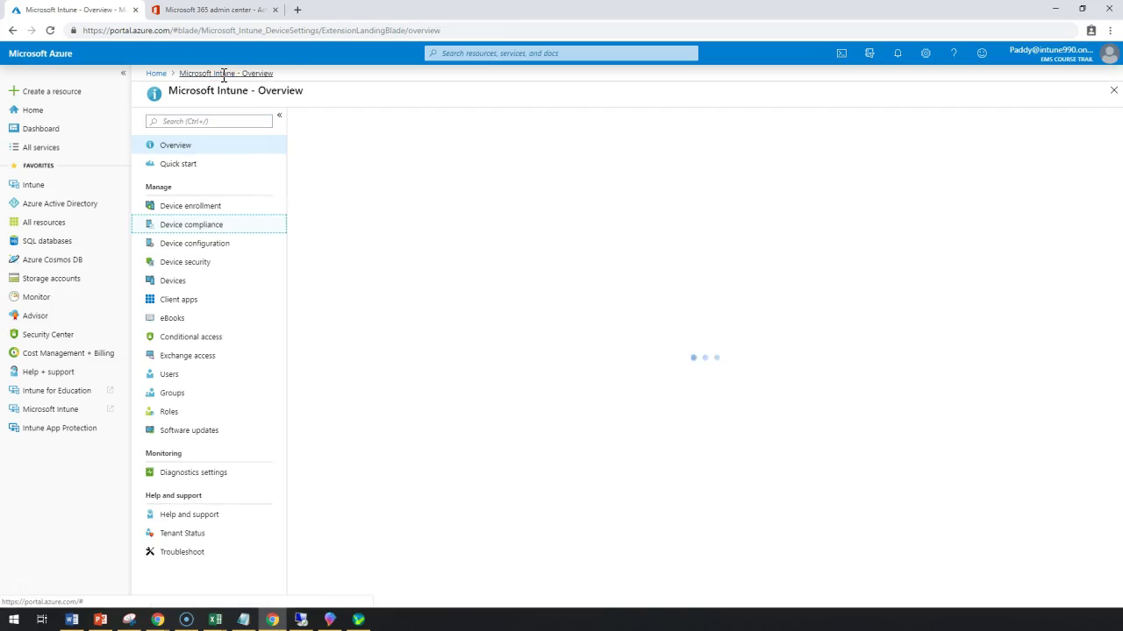
pyautogui.click(194, 211)
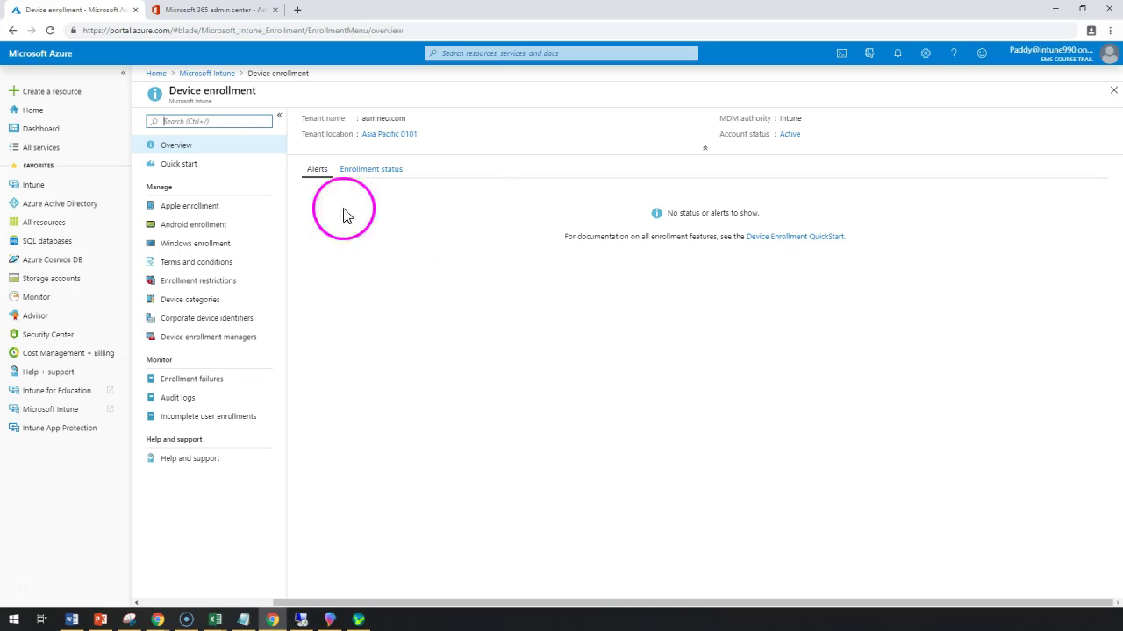
pyautogui.click(217, 75)
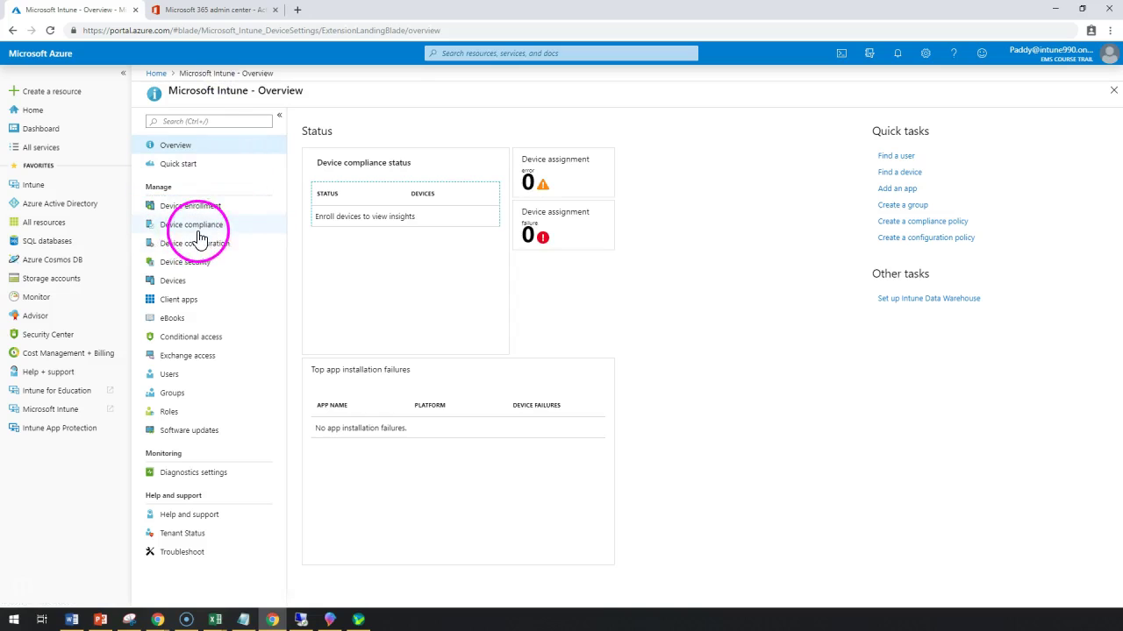
pyautogui.click(189, 225)
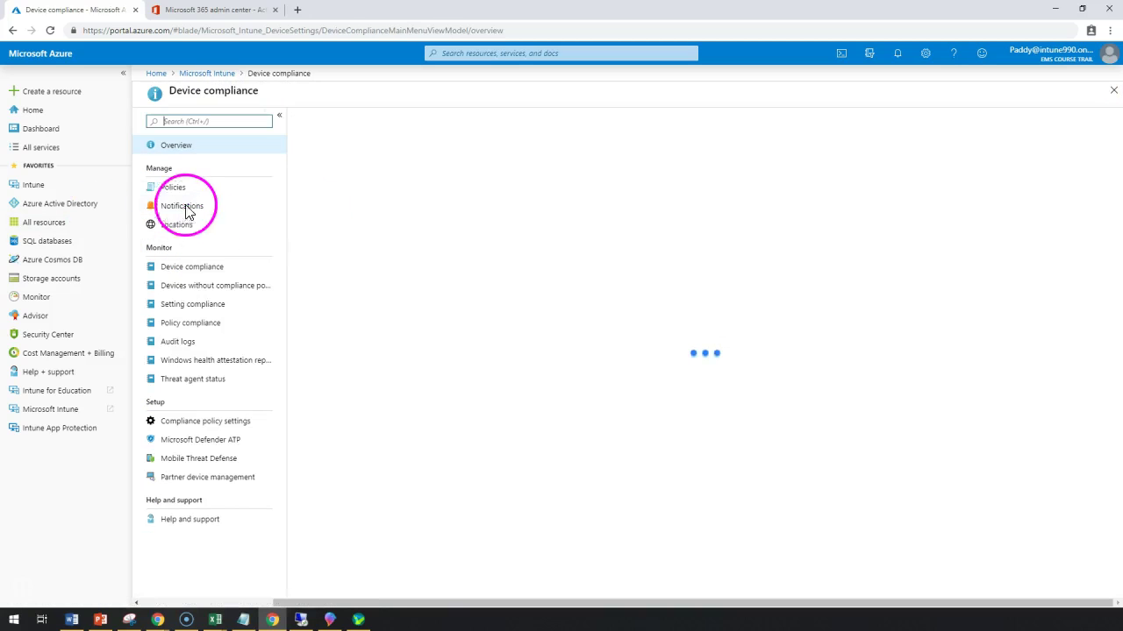
pyautogui.click(188, 188)
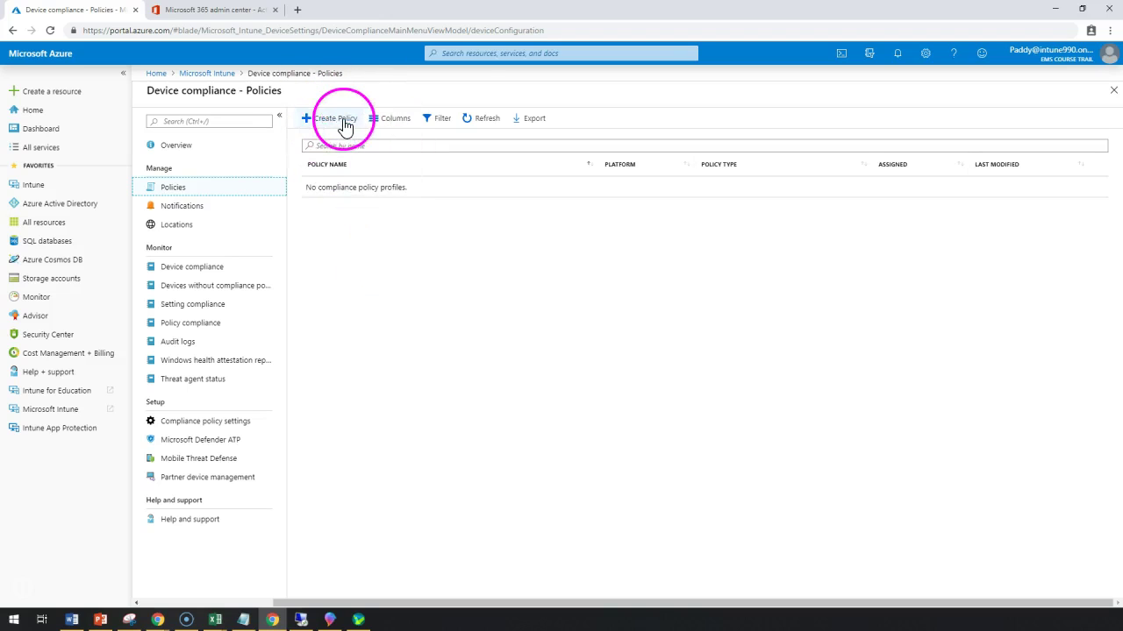
pyautogui.click(337, 119)
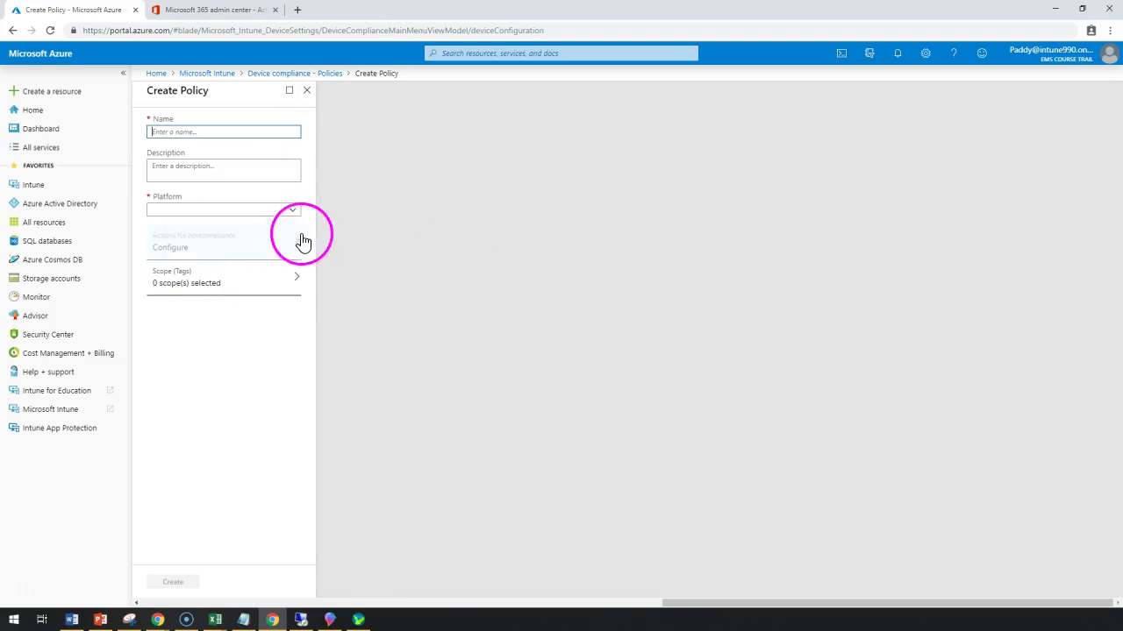
pyautogui.click(296, 214)
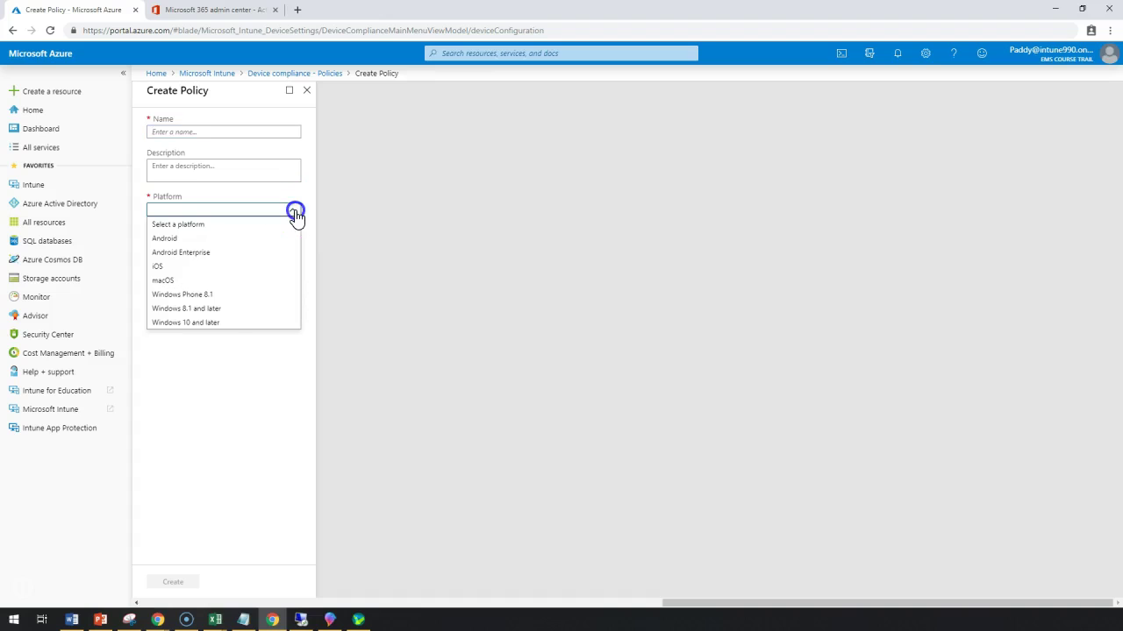
pyautogui.click(165, 241)
# Name the policy Intune-Android-compliance-Policy with description 'Android compliance policy Android'
pyautogui.click(227, 136)
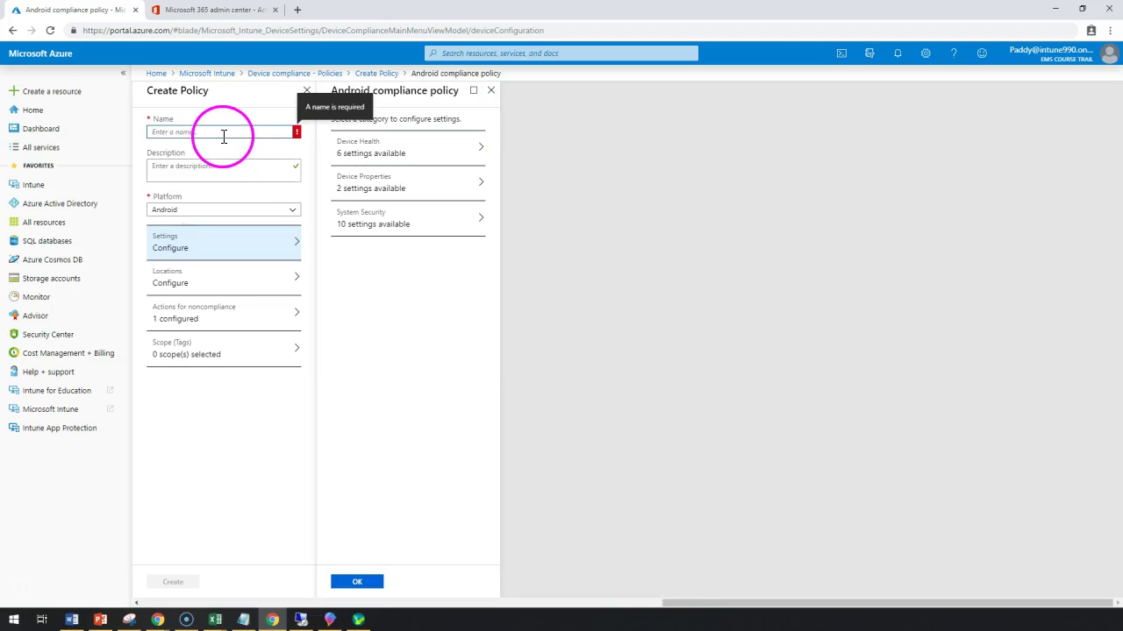
pyautogui.click(99, 74)
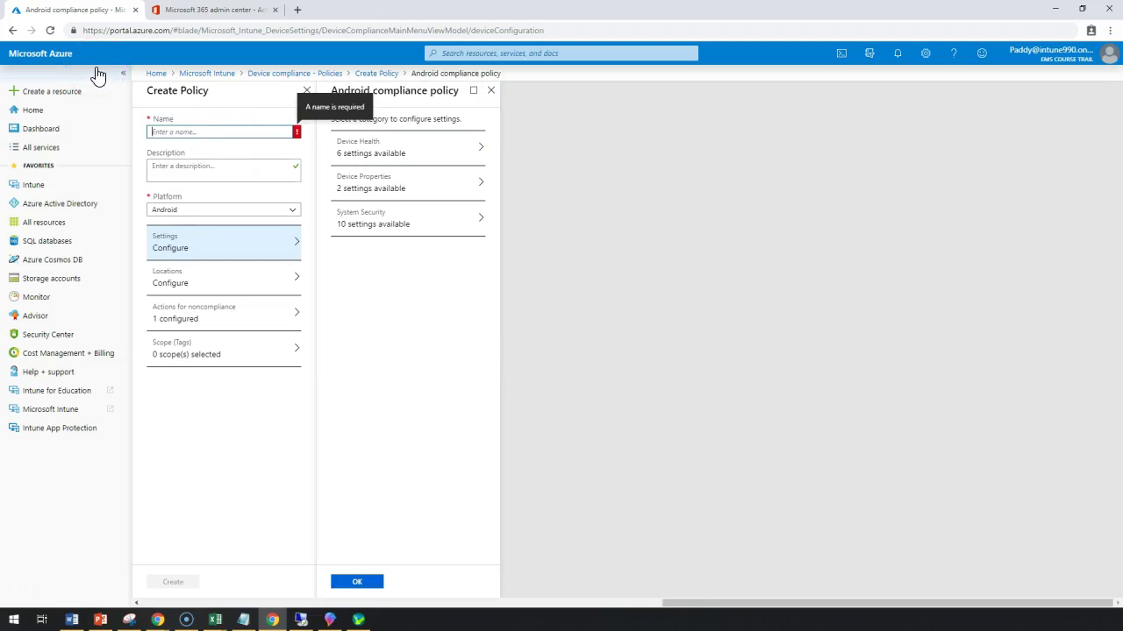
pyautogui.write('Android-compliance-Policy')
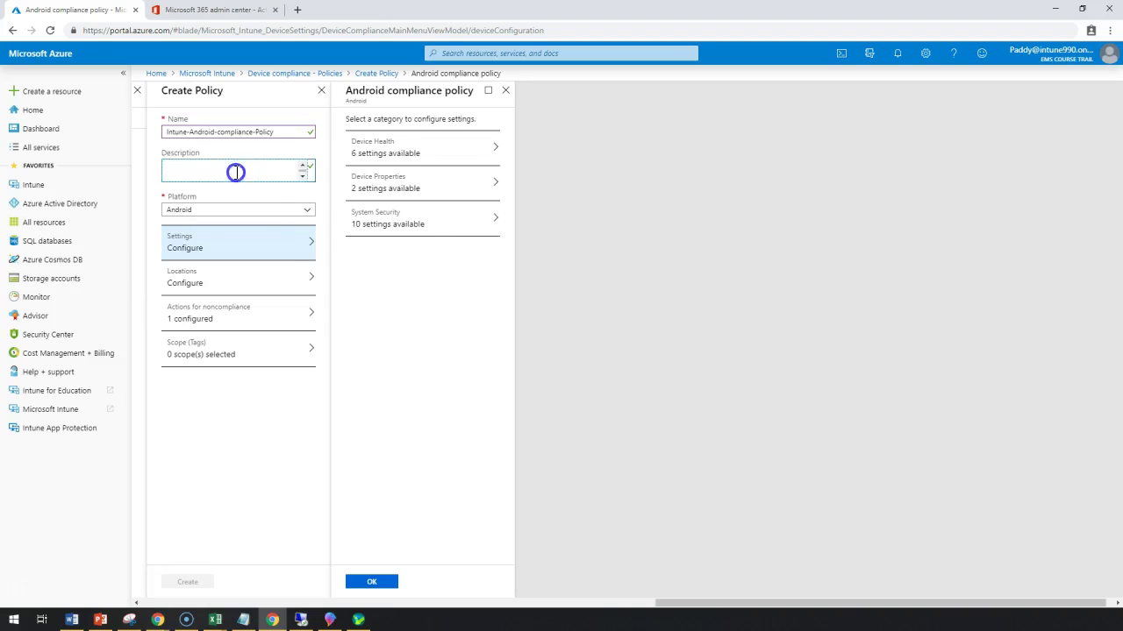
pyautogui.click(233, 170)
pyautogui.write('Android compliance policy Android')
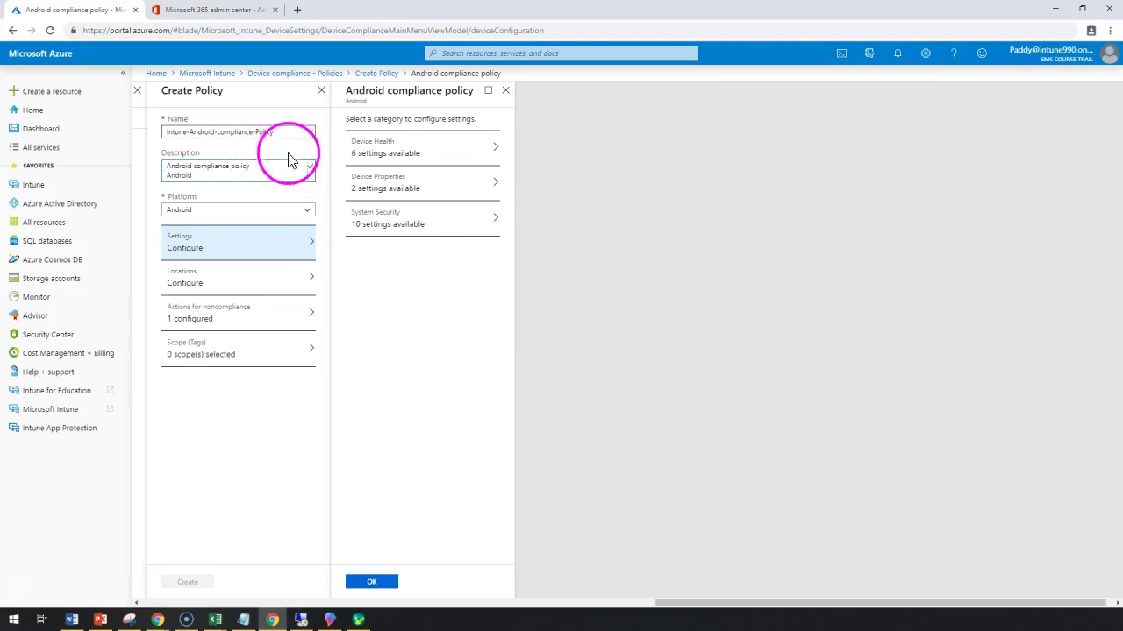
pyautogui.click(215, 176)
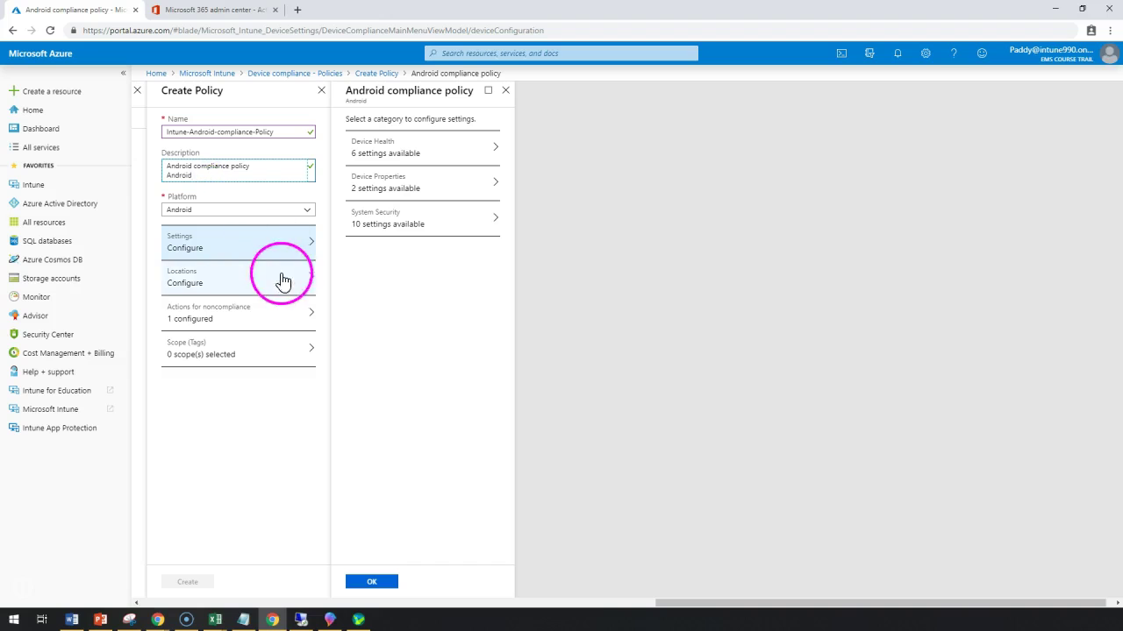
pyautogui.click(183, 244)
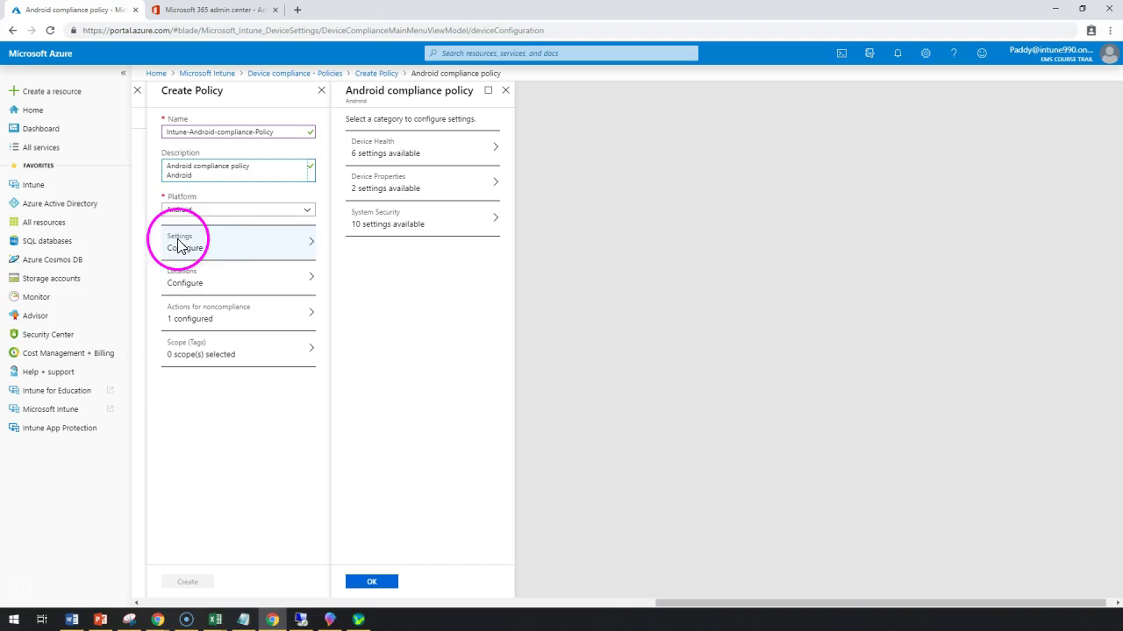
pyautogui.click(214, 286)
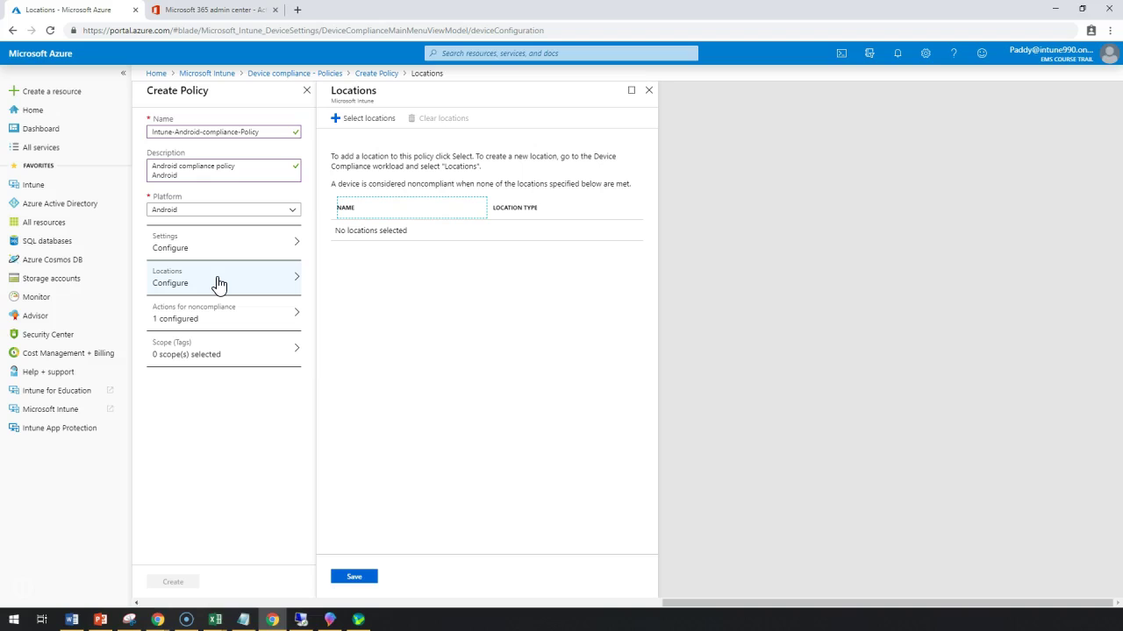
pyautogui.click(216, 255)
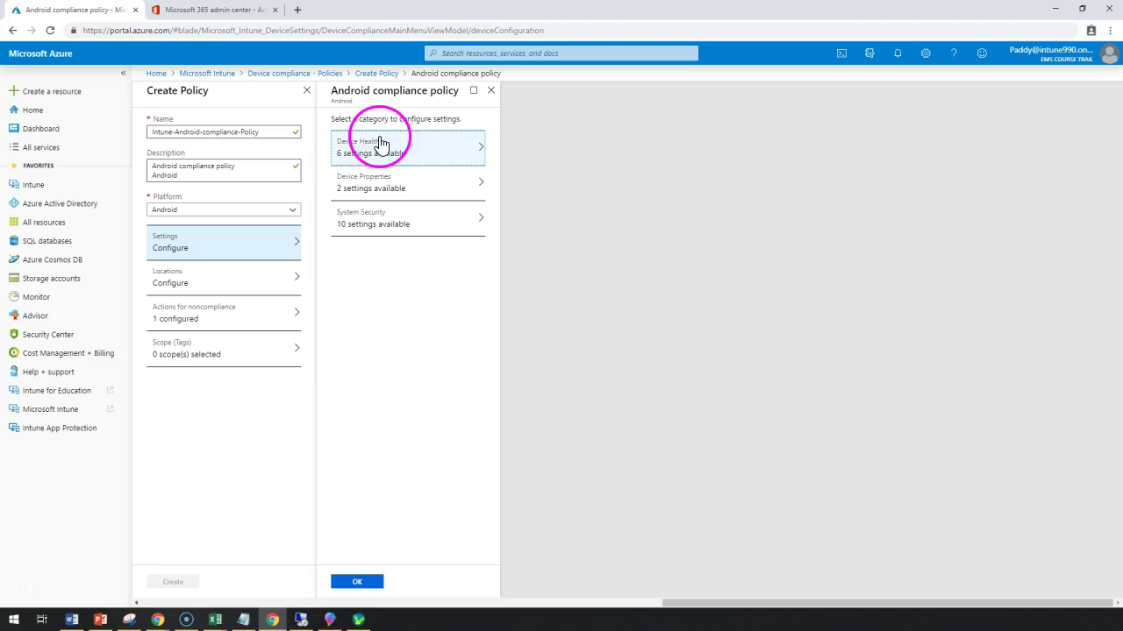
# In Device Health, set Rooted devices to Block and Device Threat Level to Secured
pyautogui.click(455, 158)
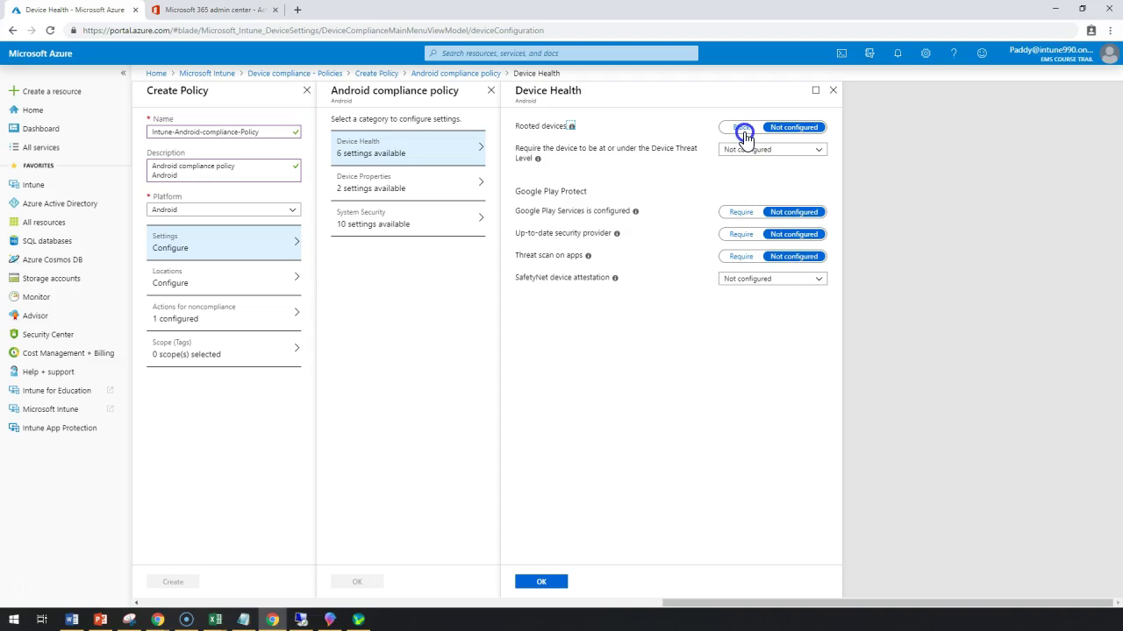
pyautogui.click(742, 134)
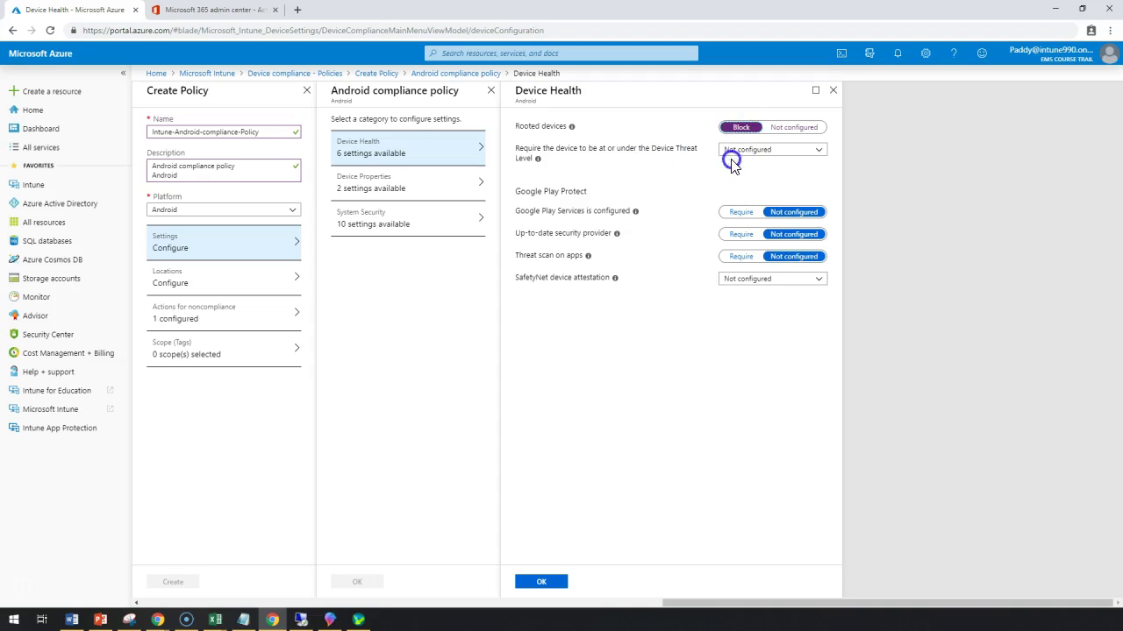
pyautogui.moveTo(545, 150); pyautogui.dragTo(634, 156)
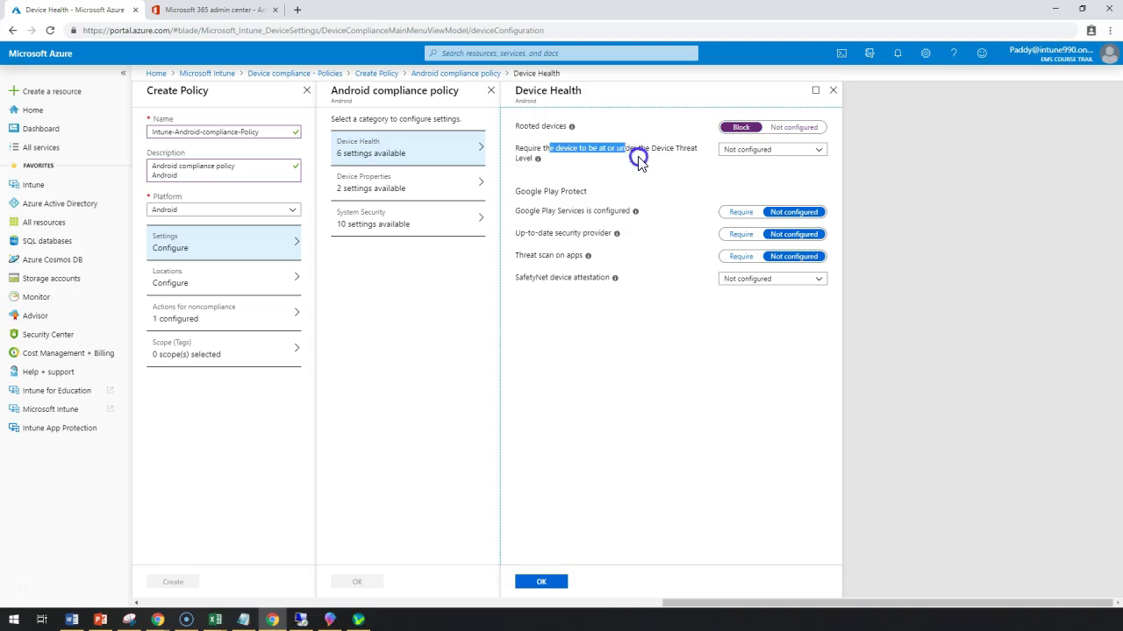
pyautogui.click(634, 183)
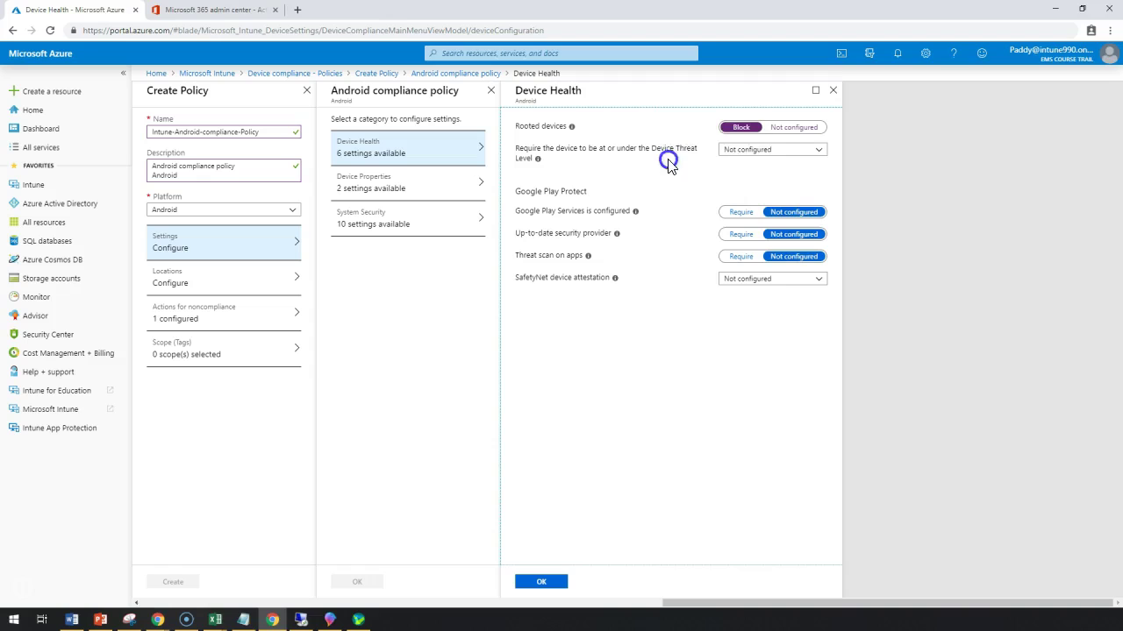
pyautogui.click(764, 148)
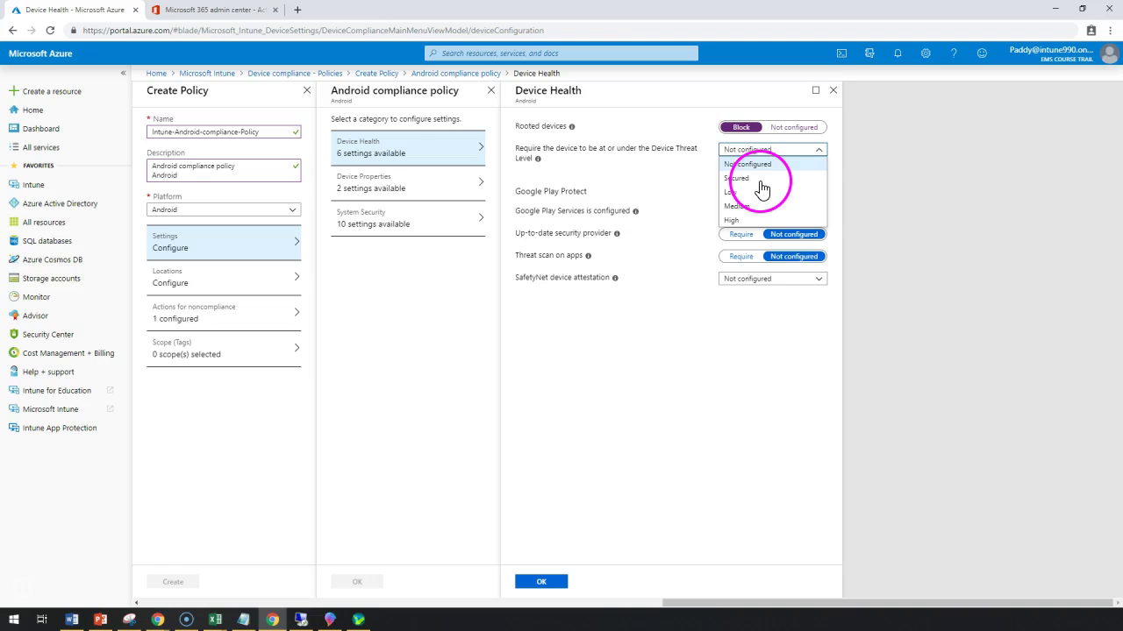
pyautogui.click(741, 178)
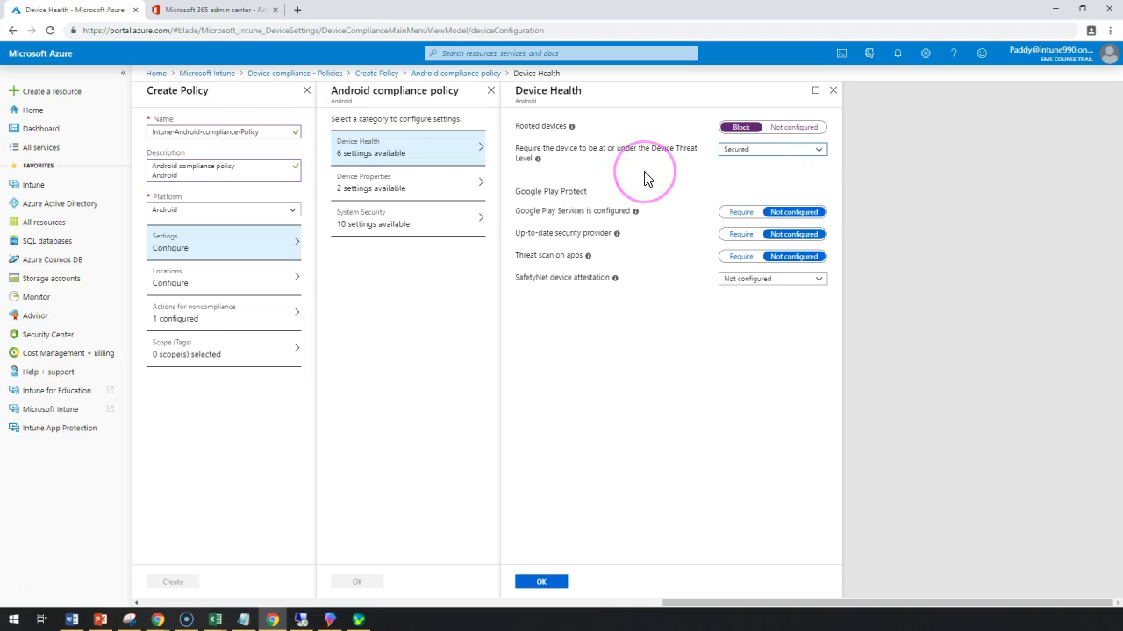
pyautogui.click(592, 197)
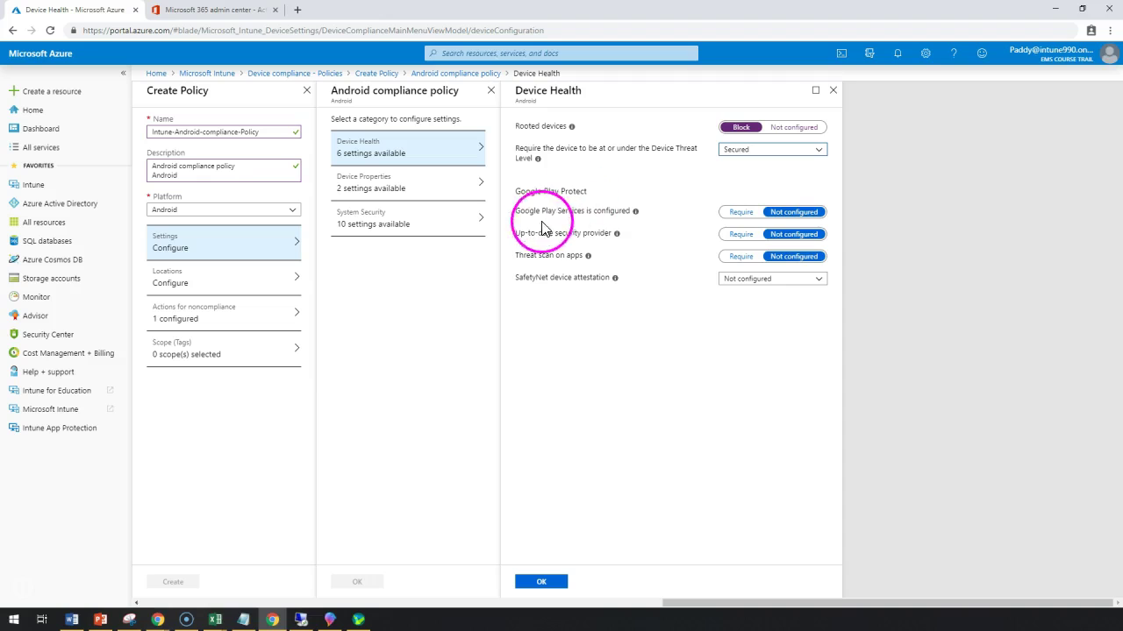
# Require Google Play Services, an up-to-date security provider and app threat scanning; leave SafetyNet unchanged
pyautogui.click(741, 213)
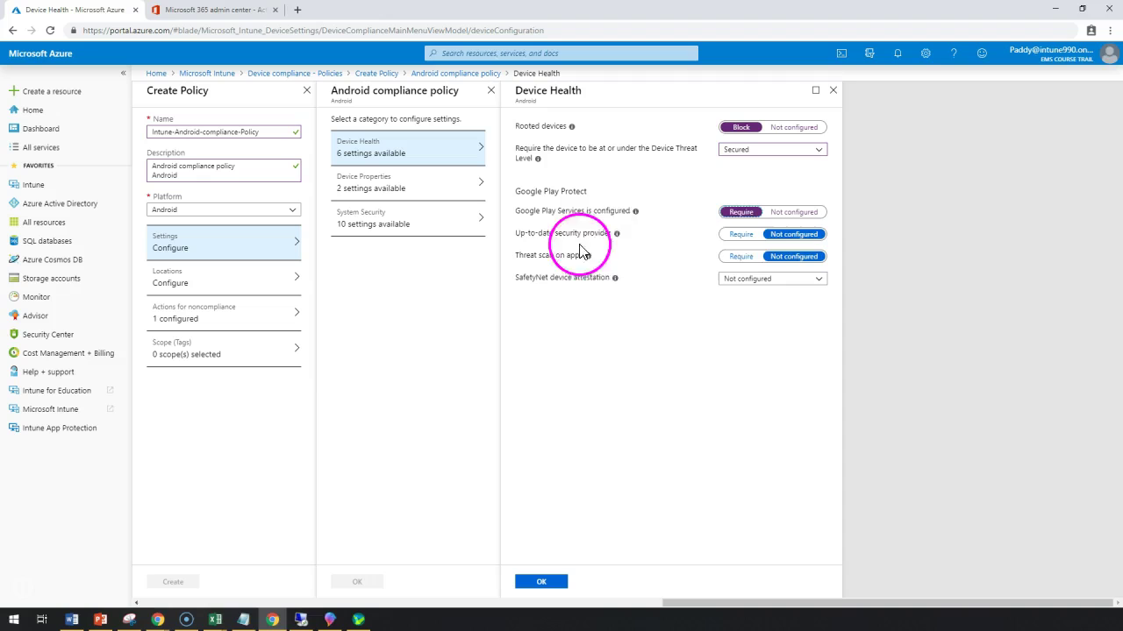
pyautogui.click(745, 236)
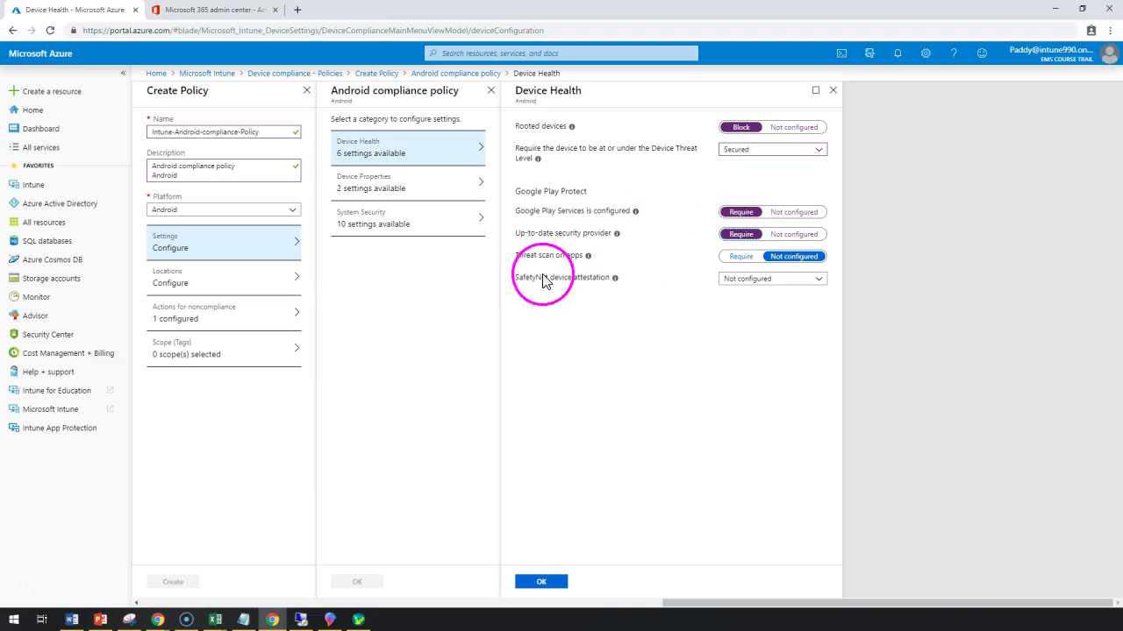
pyautogui.click(741, 260)
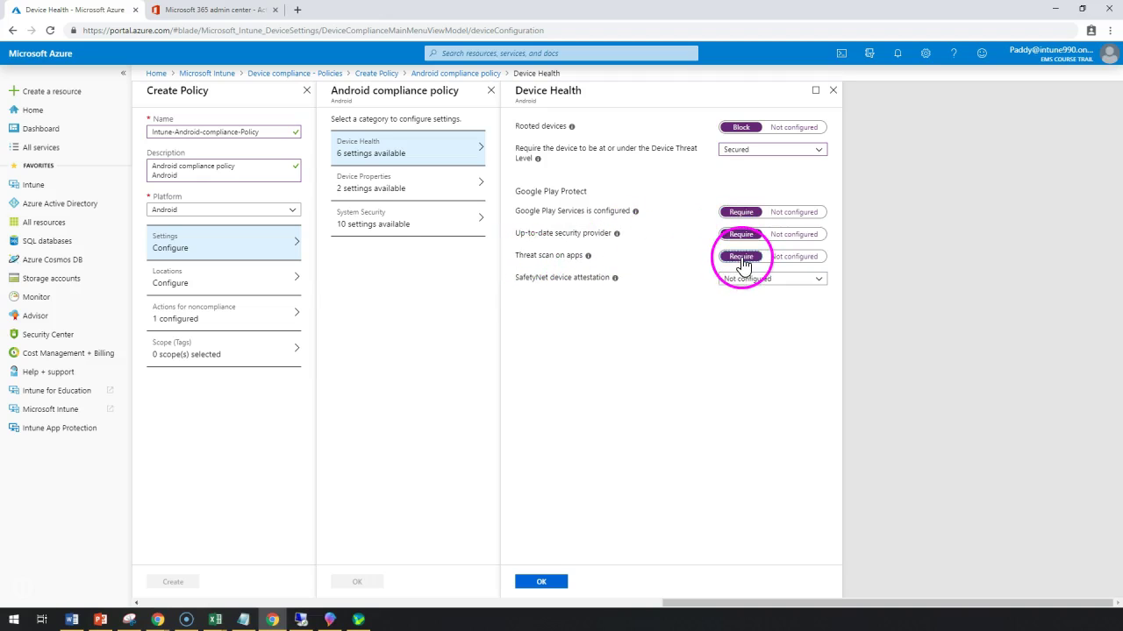
pyautogui.click(564, 289)
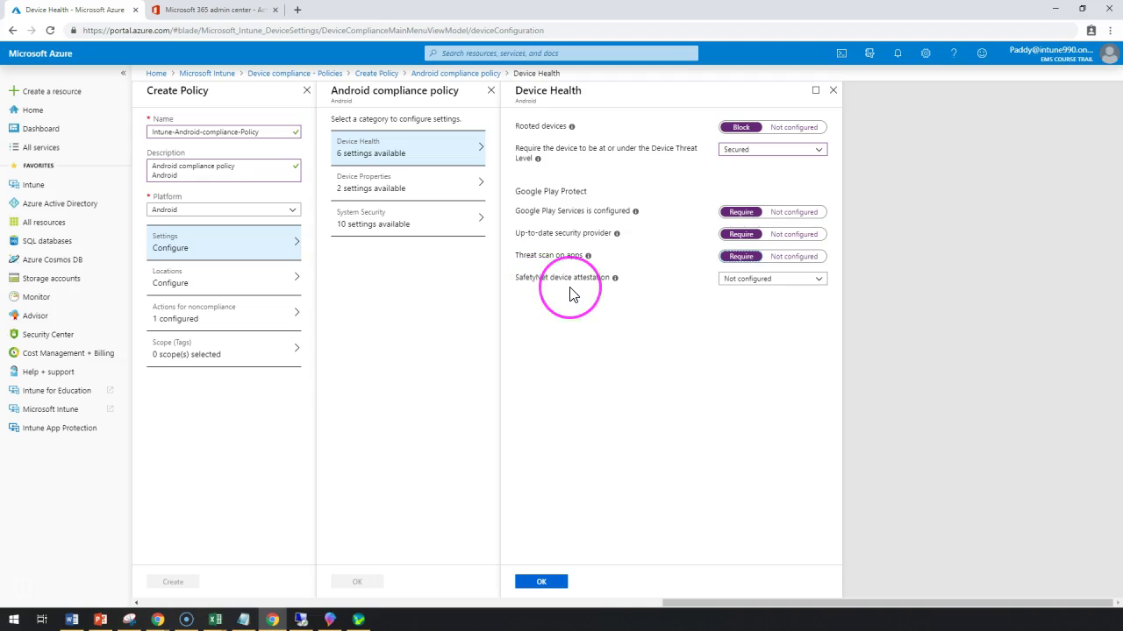
pyautogui.click(677, 301)
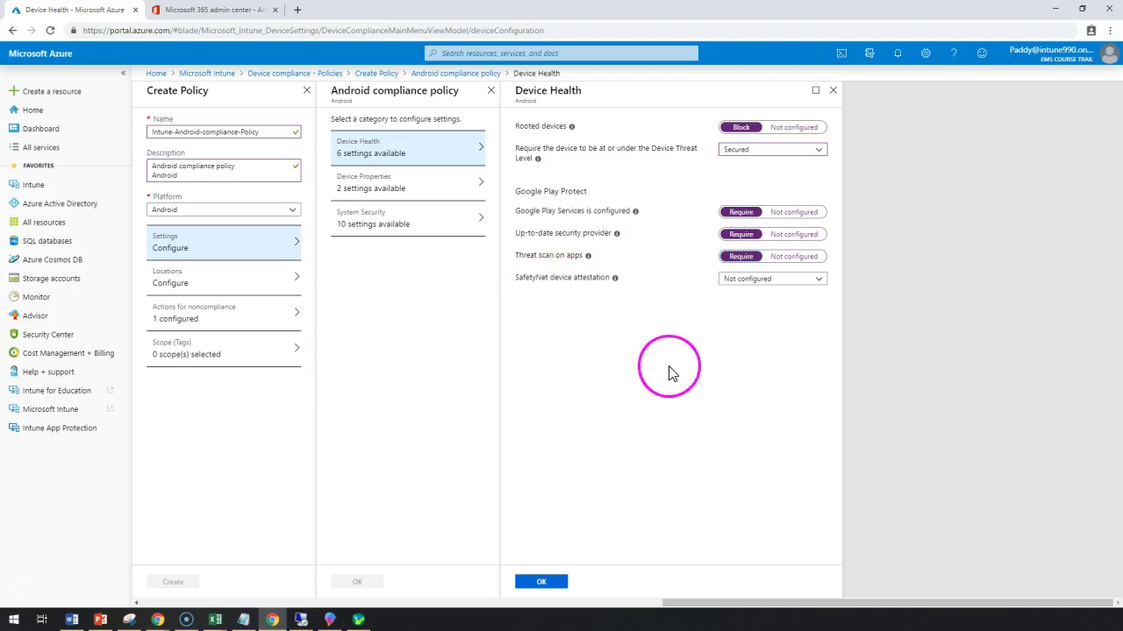
pyautogui.click(744, 278)
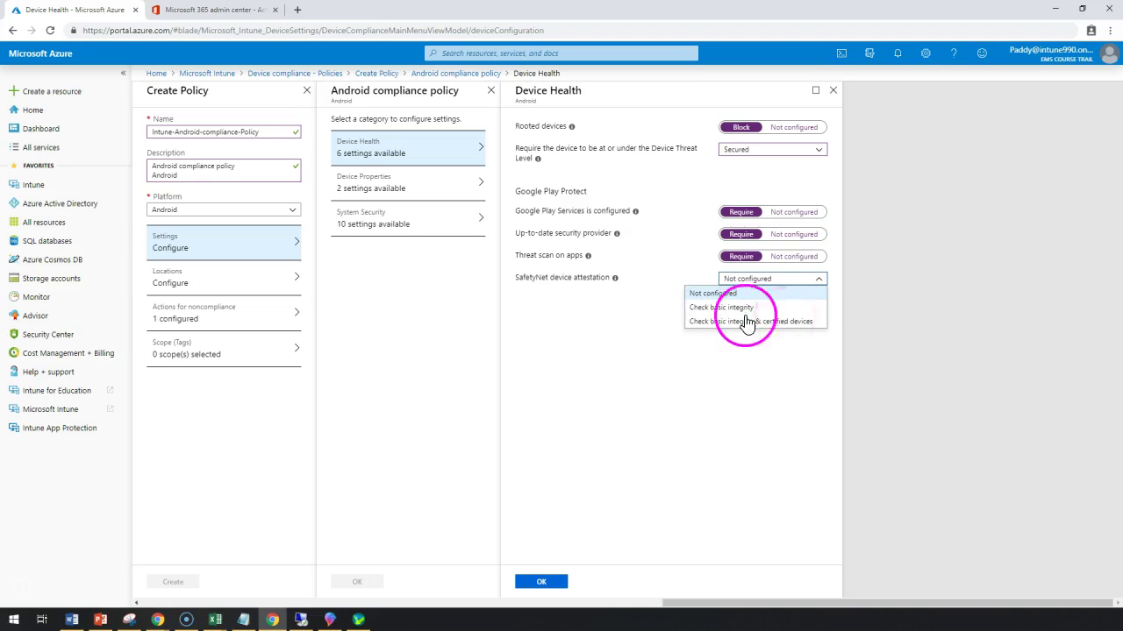
pyautogui.click(735, 372)
pyautogui.click(712, 293)
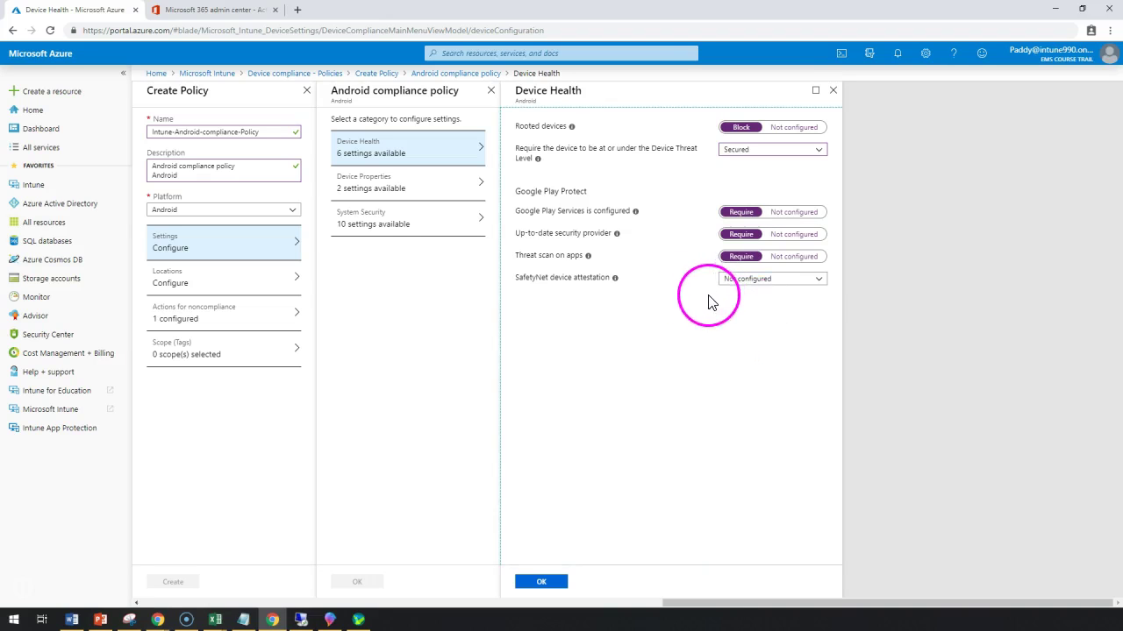
# Clear the Google Play requirements, leaving only rooted devices blocked
pyautogui.click(792, 127)
pyautogui.click(794, 211)
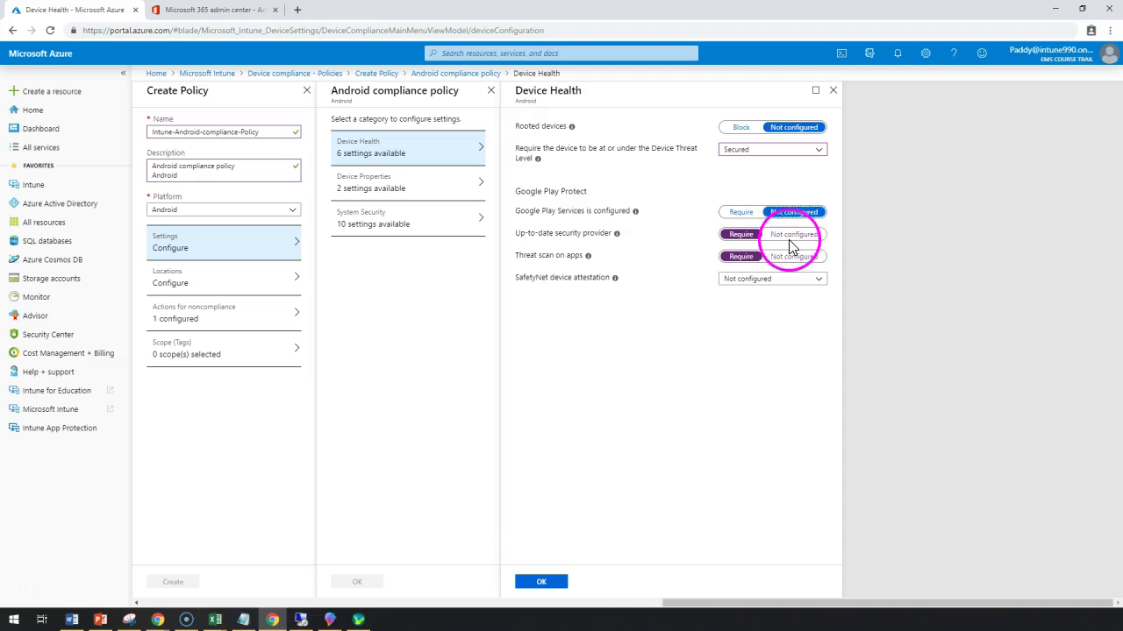
pyautogui.click(789, 235)
pyautogui.click(795, 256)
pyautogui.click(741, 128)
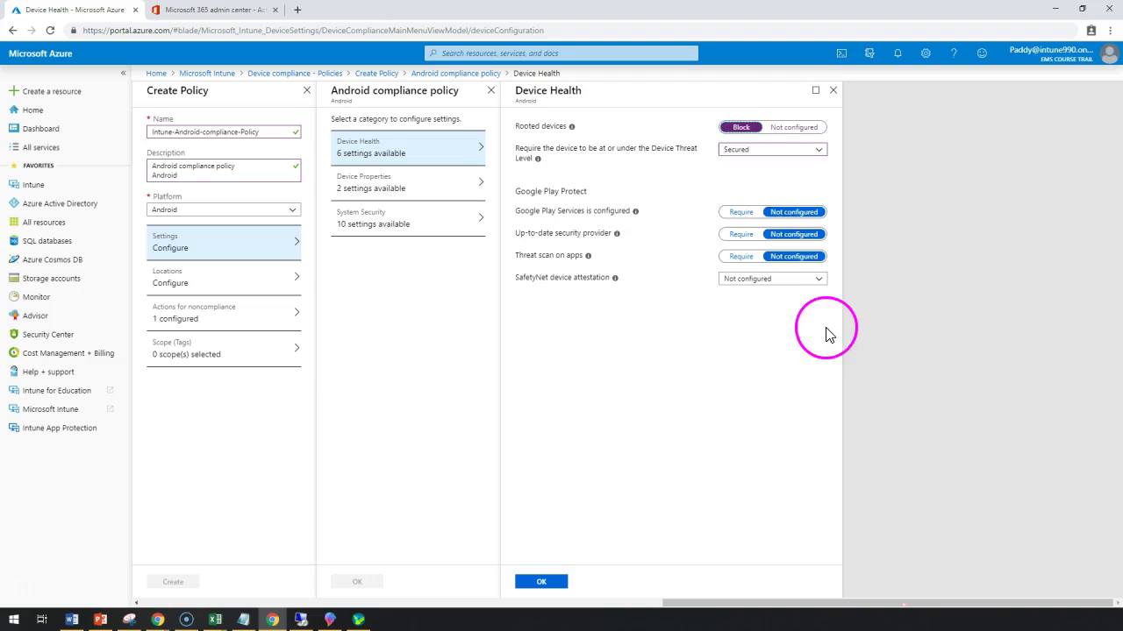
# Save Device Health, then enter minimum OS version 7 and maximum 8.0 in Device Properties
pyautogui.click(543, 582)
pyautogui.click(418, 189)
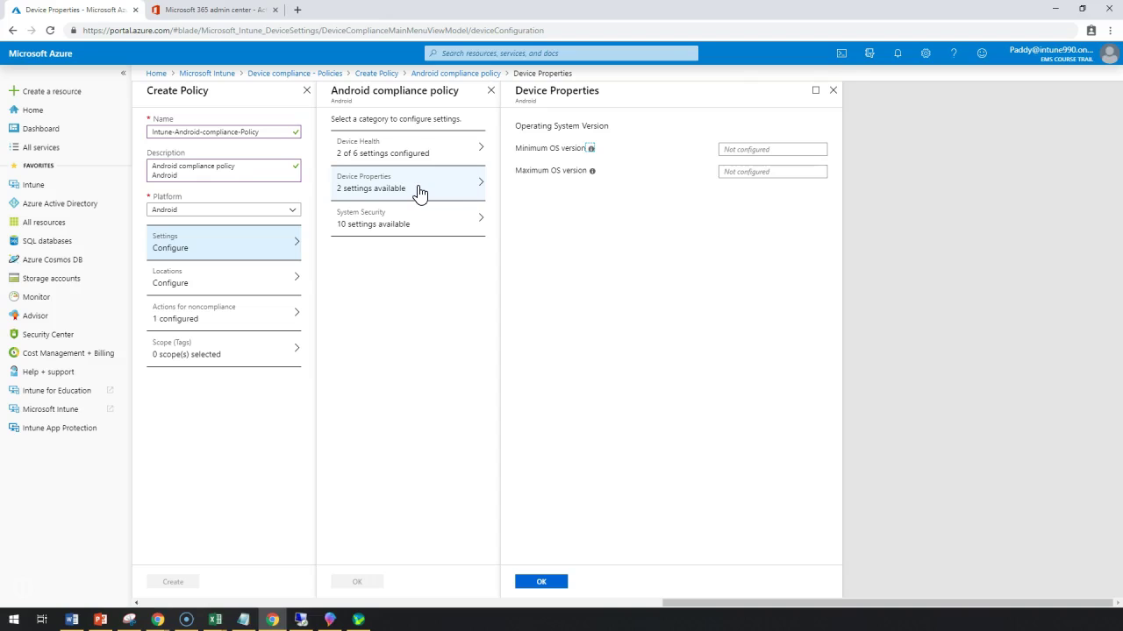
pyautogui.click(477, 190)
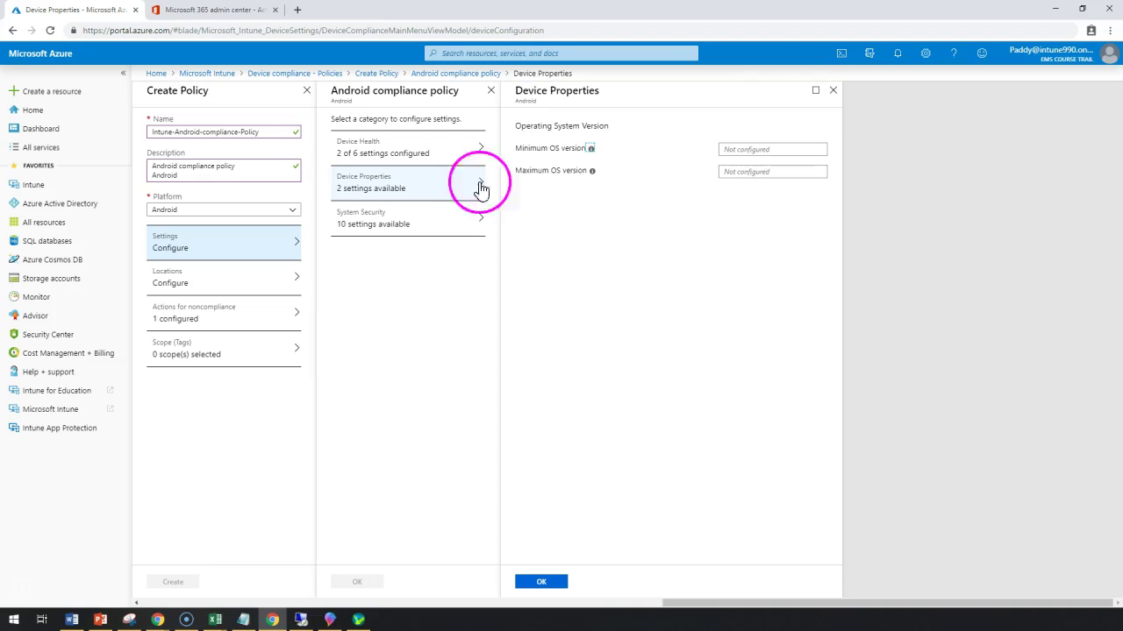
pyautogui.click(777, 149)
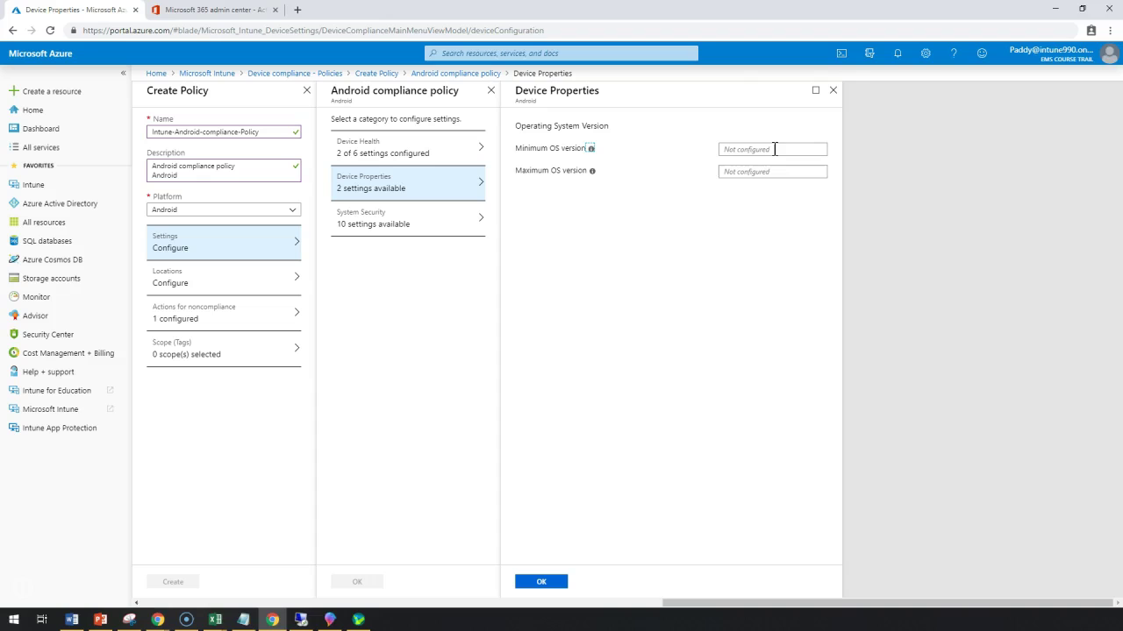
pyautogui.click(775, 149)
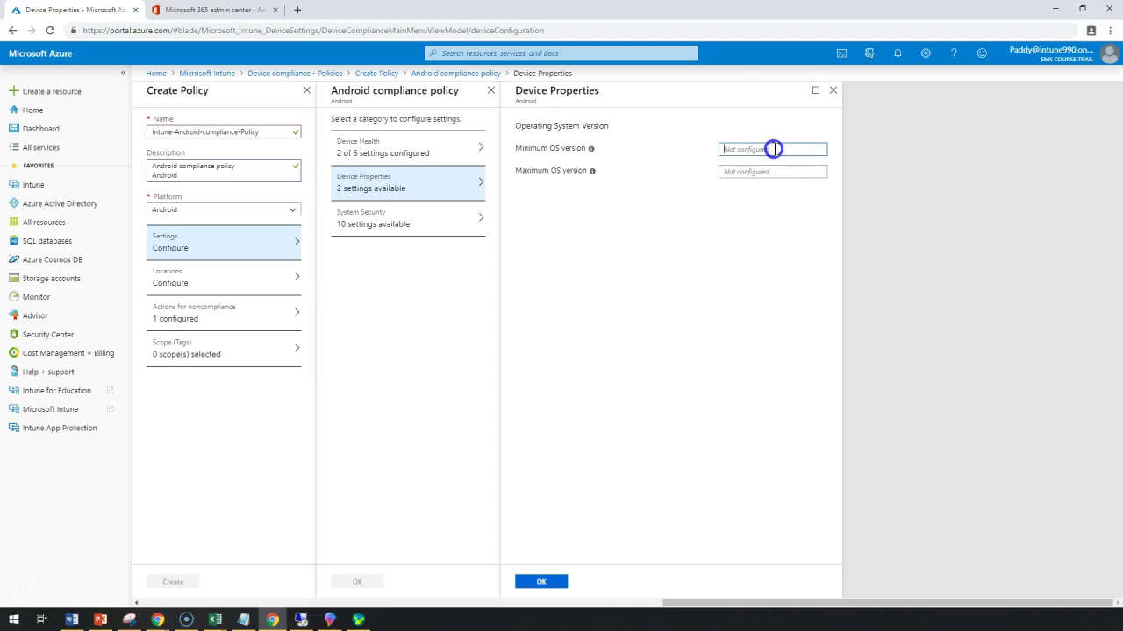
pyautogui.write('7')
pyautogui.click(743, 175)
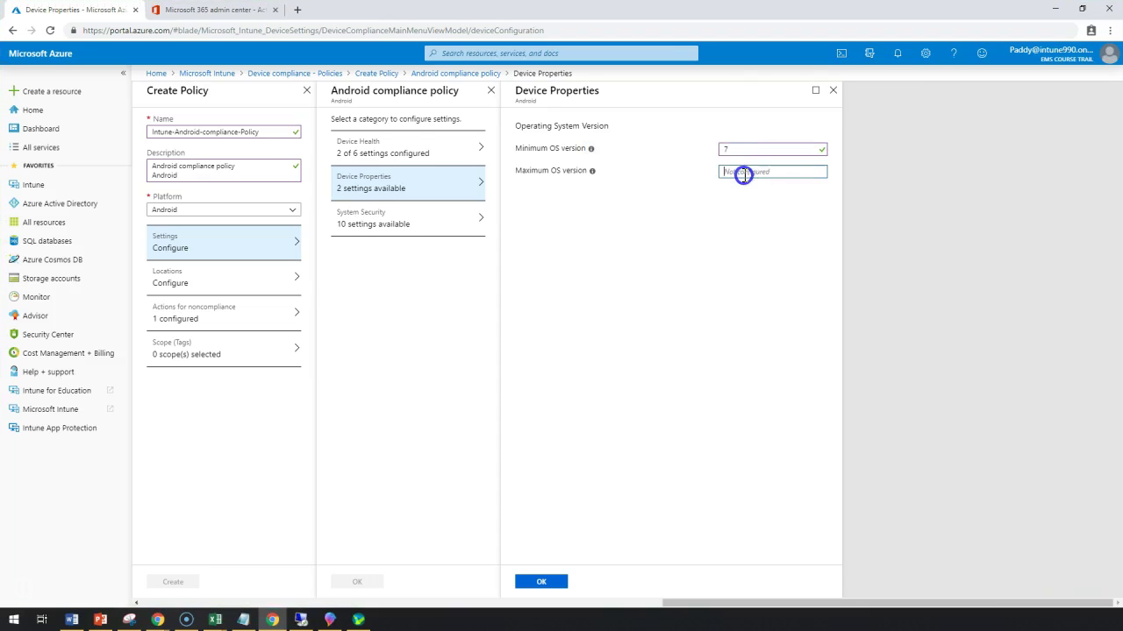
pyautogui.write('1')
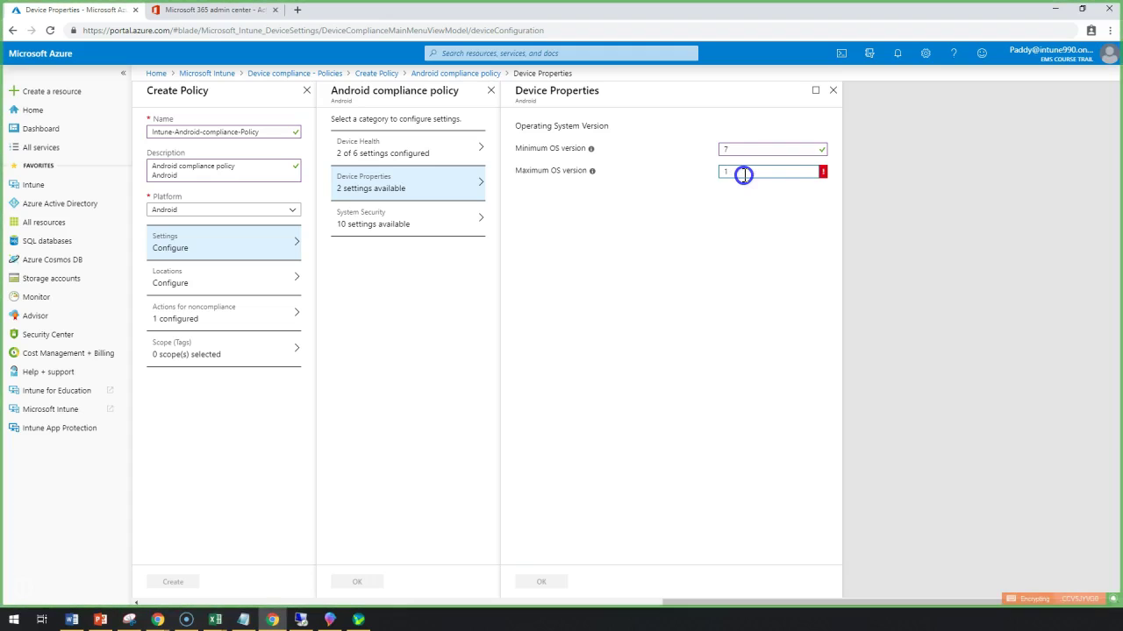
pyautogui.write('0')
pyautogui.press('BackSpace')
pyautogui.press('BackSpace')
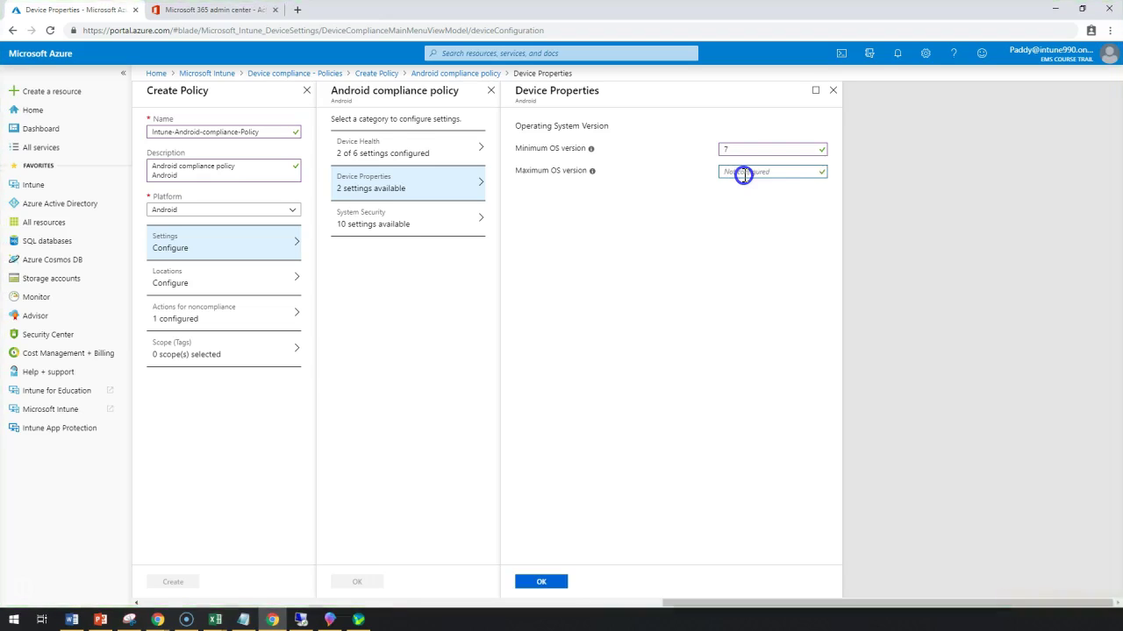
pyautogui.write('8')
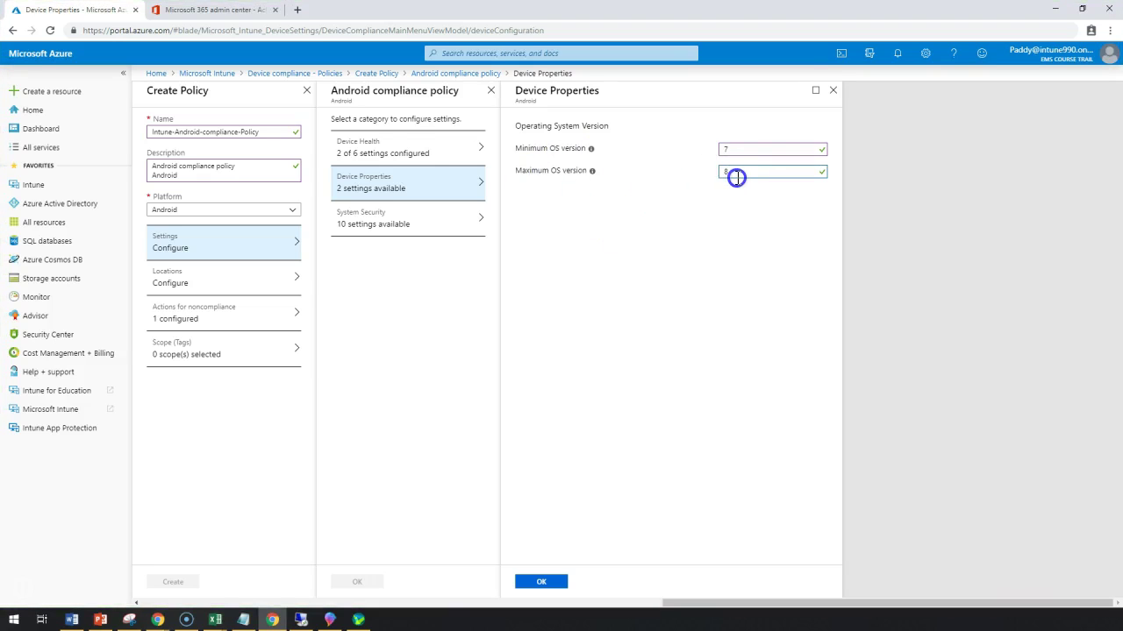
pyautogui.write('.0')
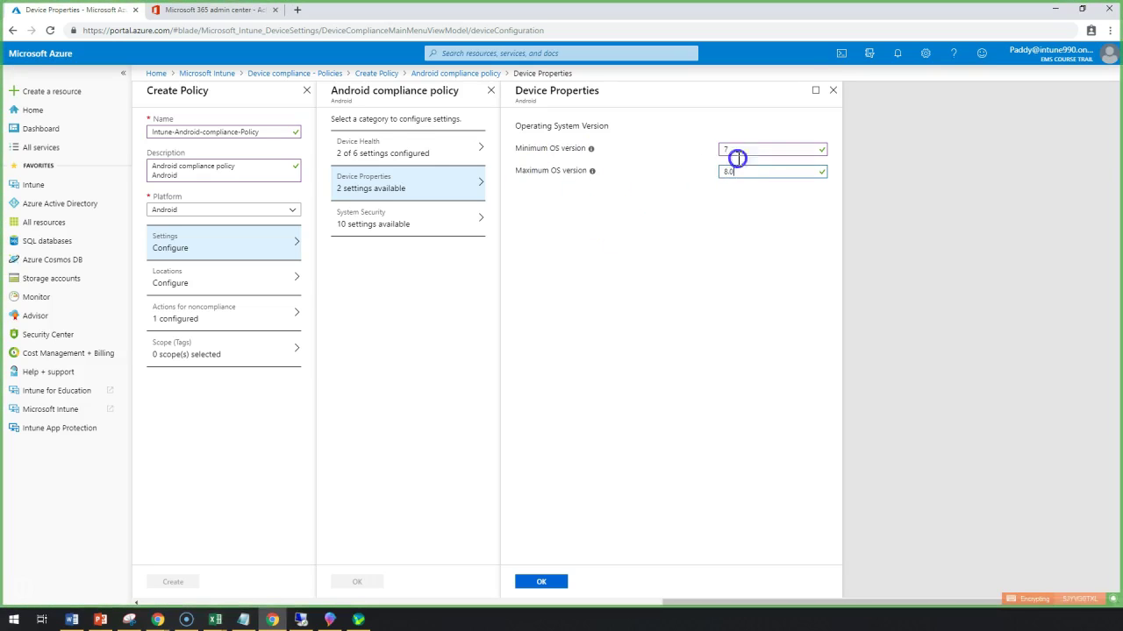
# Clear both OS version fields and close Device Properties unsaved, leaving versions not configured
pyautogui.doubleClick(740, 150)
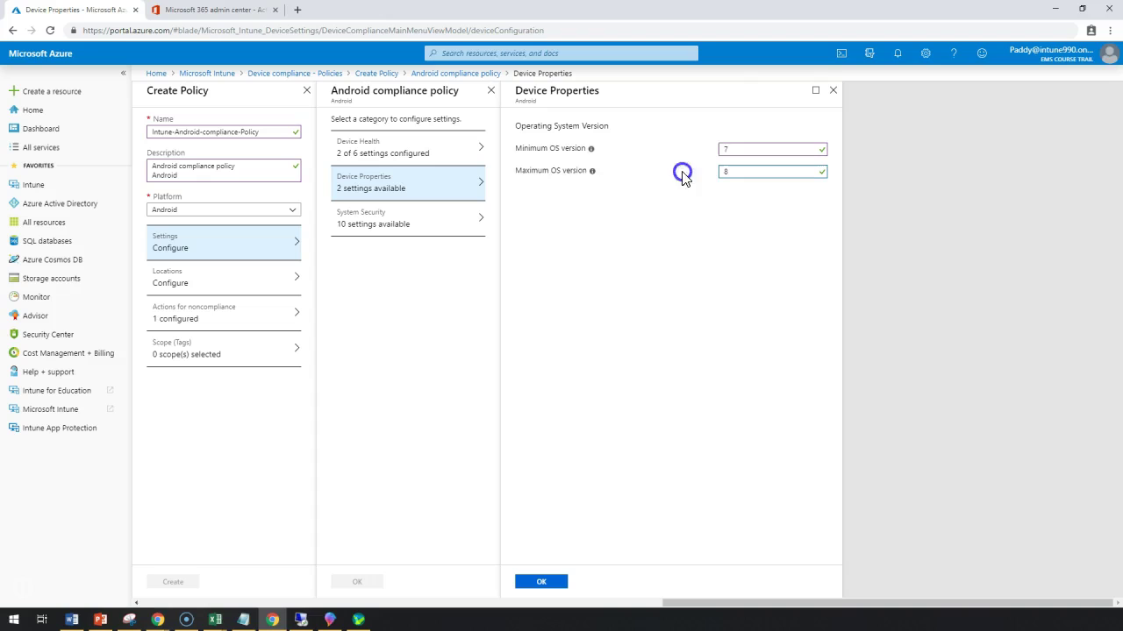
pyautogui.moveTo(593, 179)
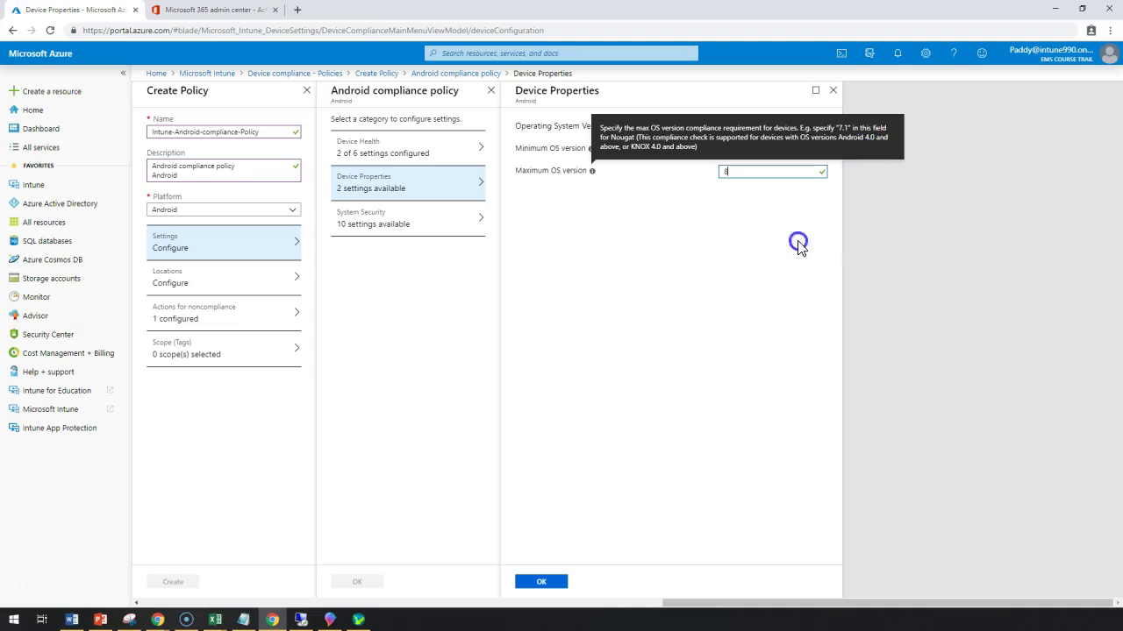
pyautogui.click(739, 150)
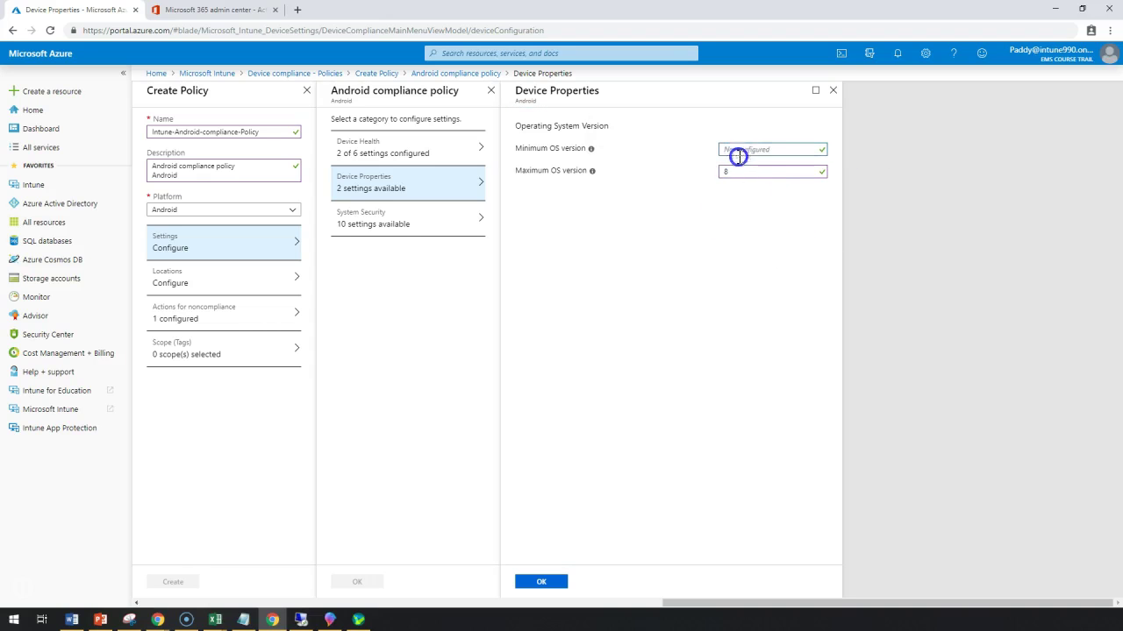
pyautogui.click(735, 172)
pyautogui.press('BackSpace')
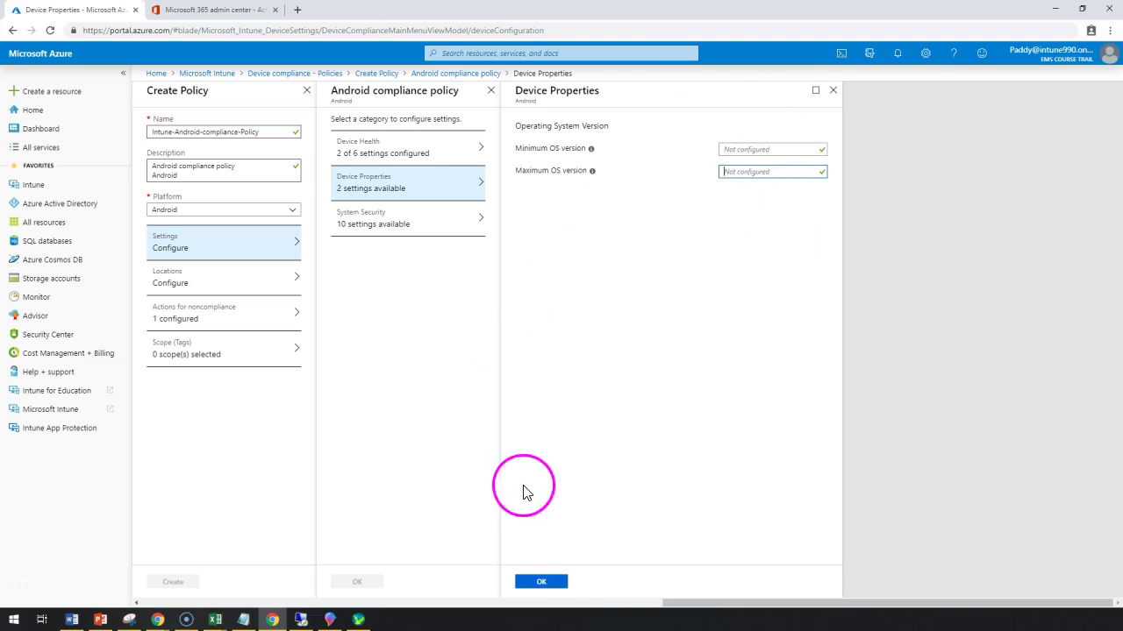
pyautogui.click(831, 91)
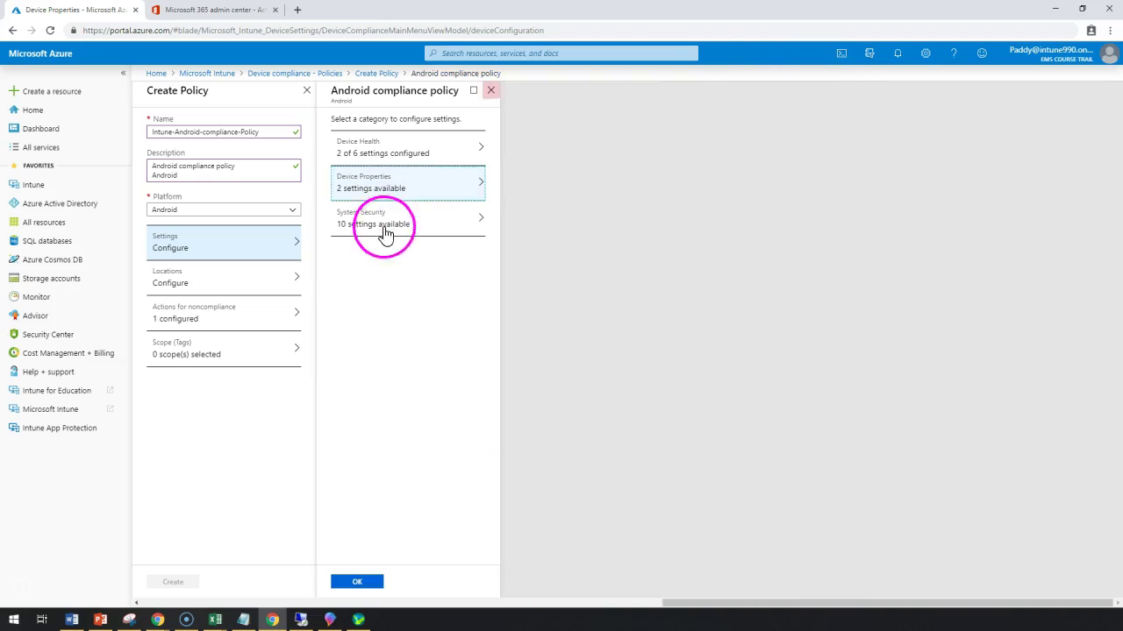
pyautogui.click(426, 226)
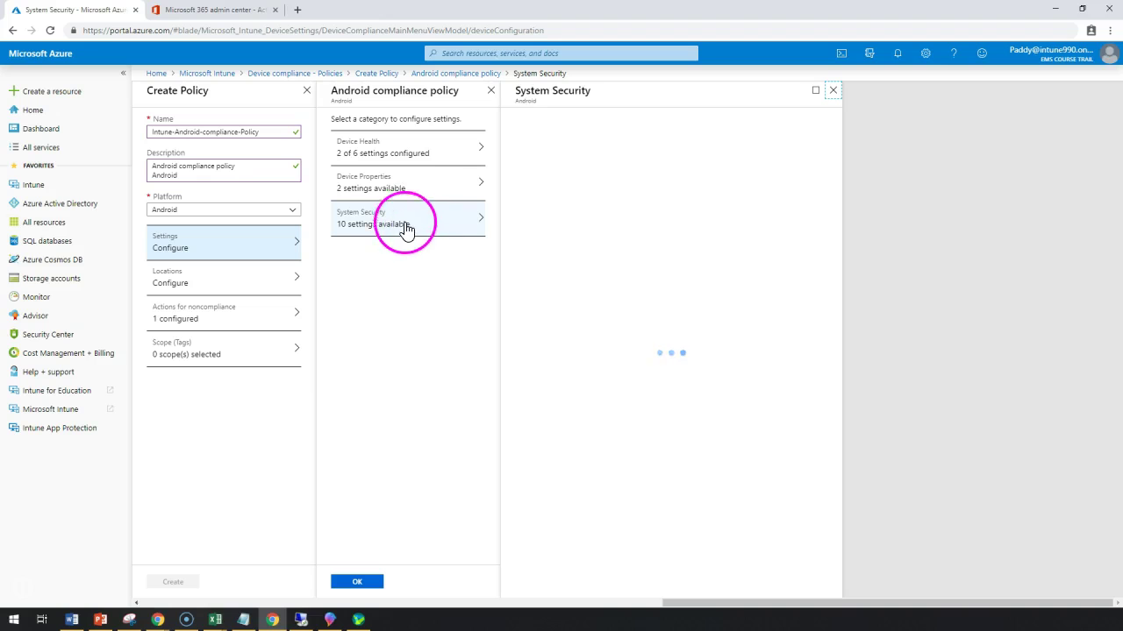
# Require encryption and Company Portal runtime integrity, block unknown-source apps and USB debugging, and save
pyautogui.click(493, 210)
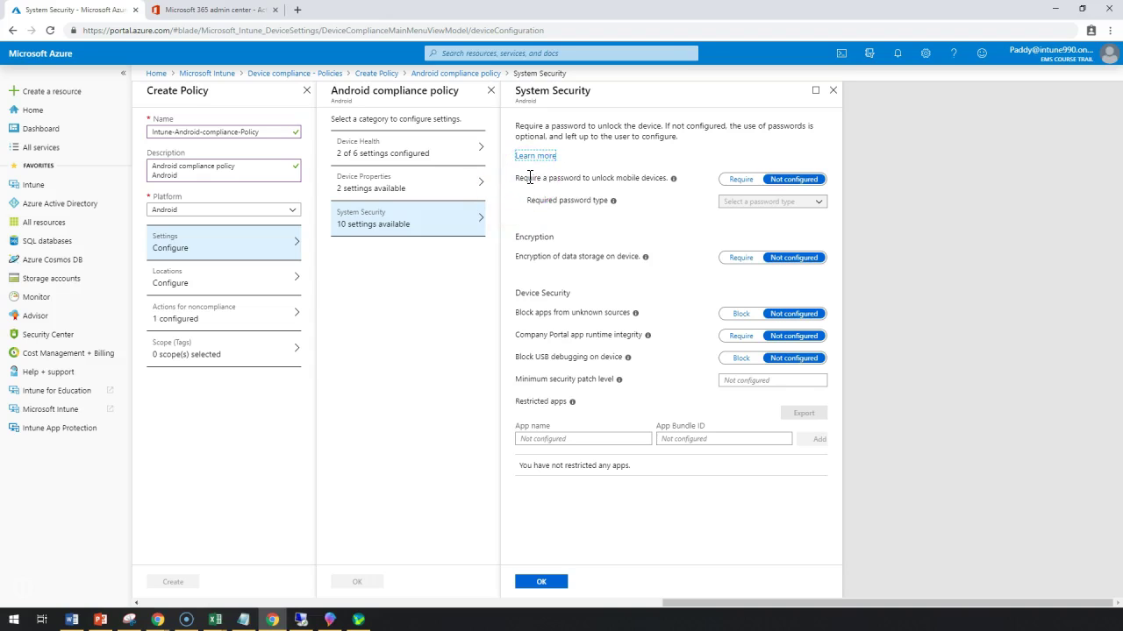
pyautogui.click(739, 258)
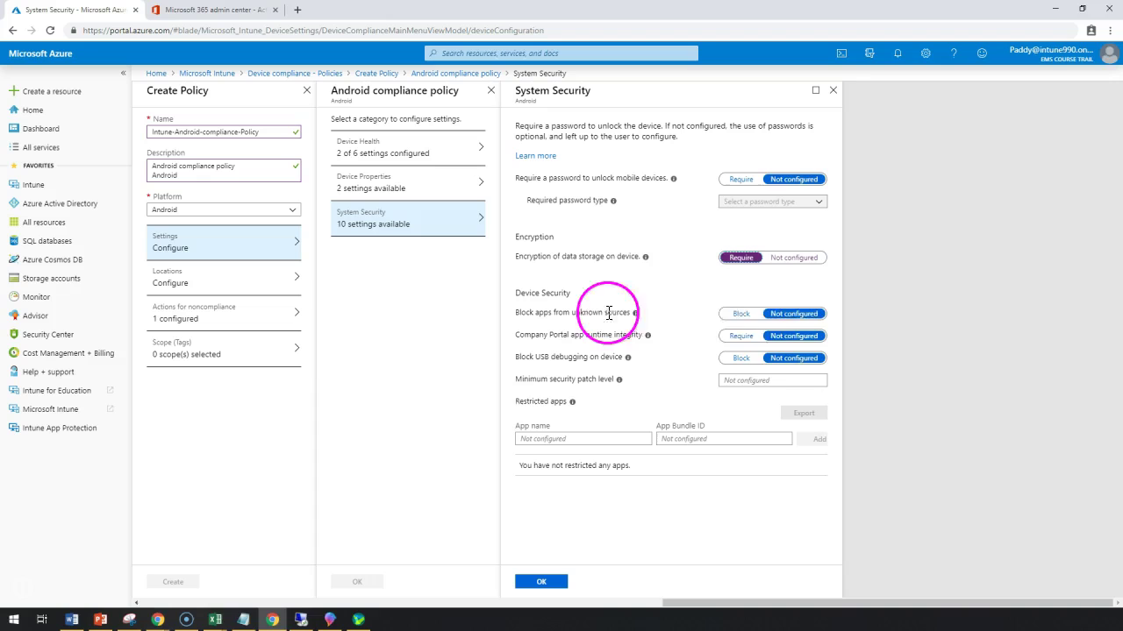
pyautogui.click(733, 314)
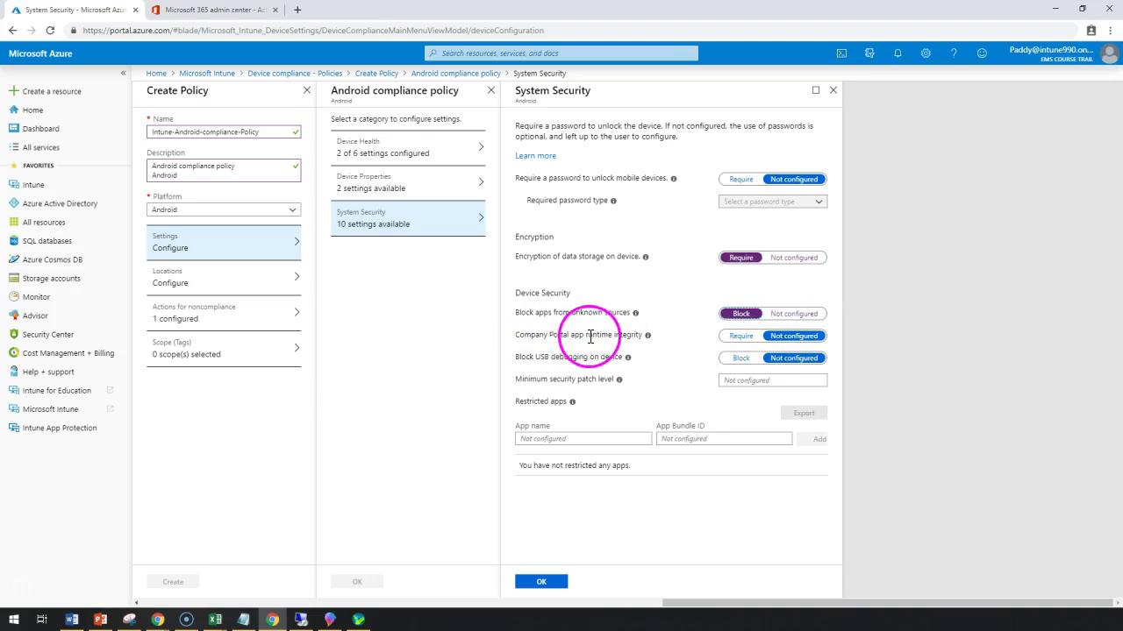
pyautogui.click(741, 335)
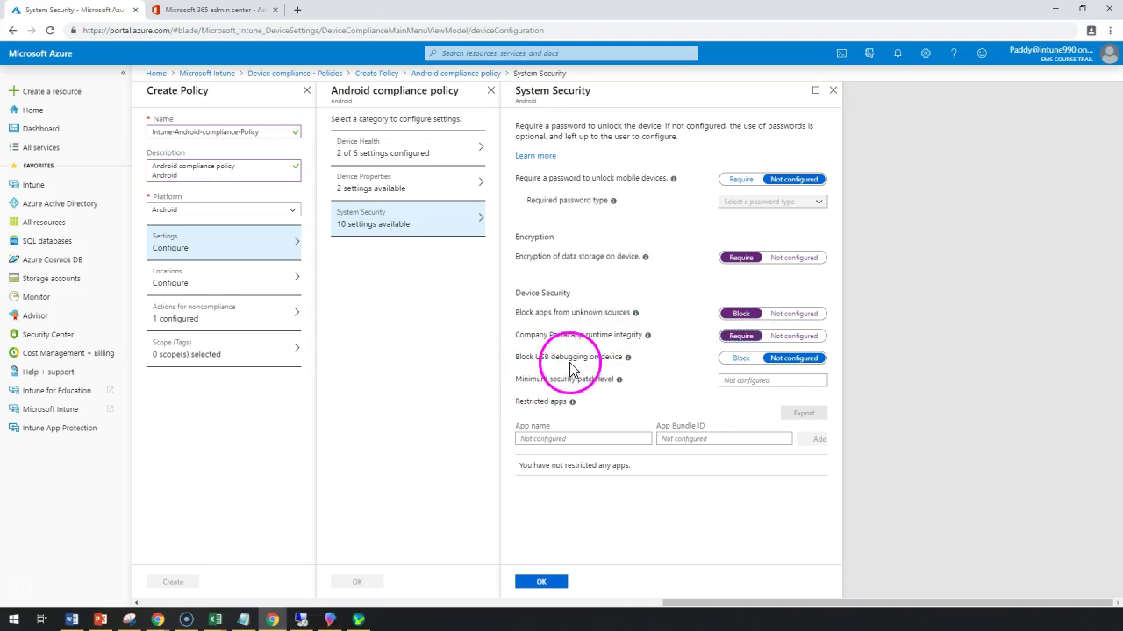
pyautogui.click(739, 360)
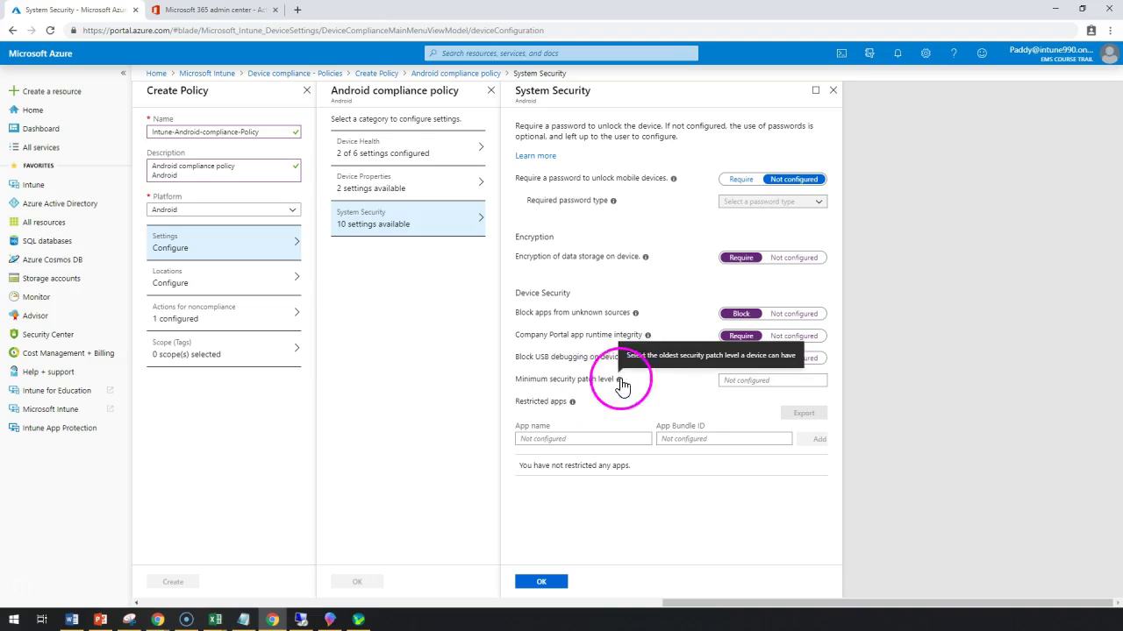
pyautogui.click(544, 583)
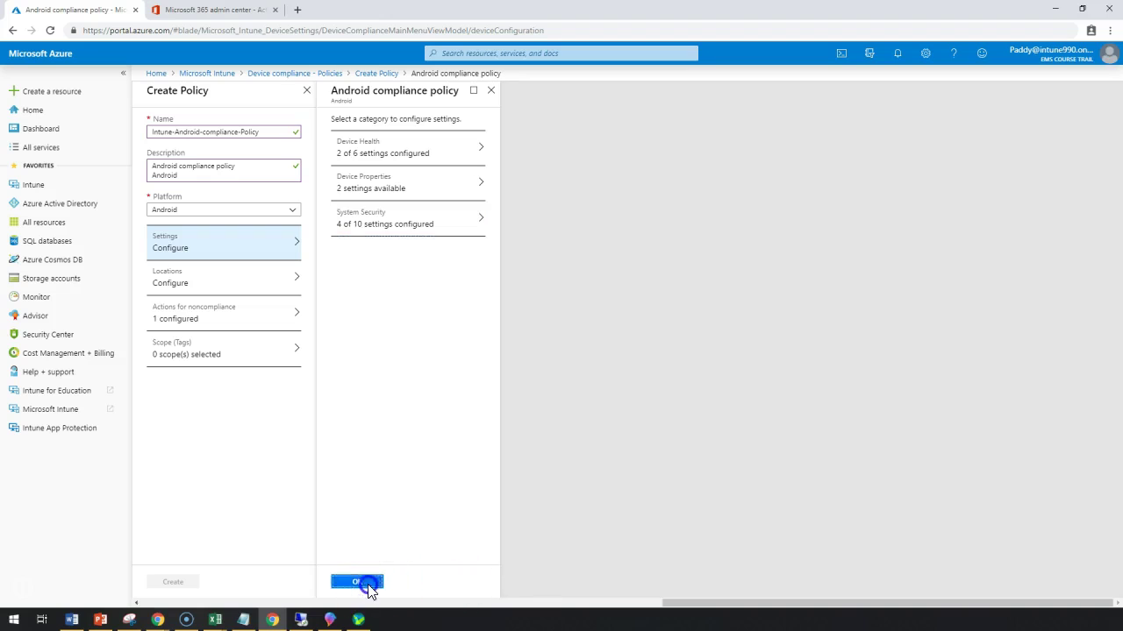
# Save the six configured settings and browse Locations, closing it without adding any location
pyautogui.click(364, 583)
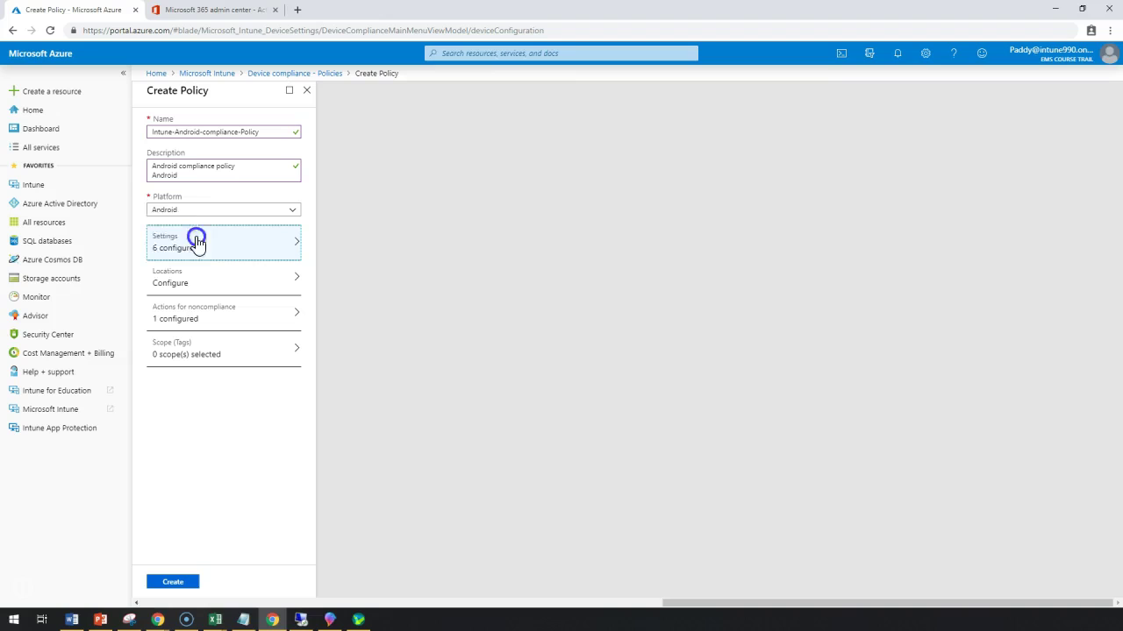
pyautogui.click(207, 290)
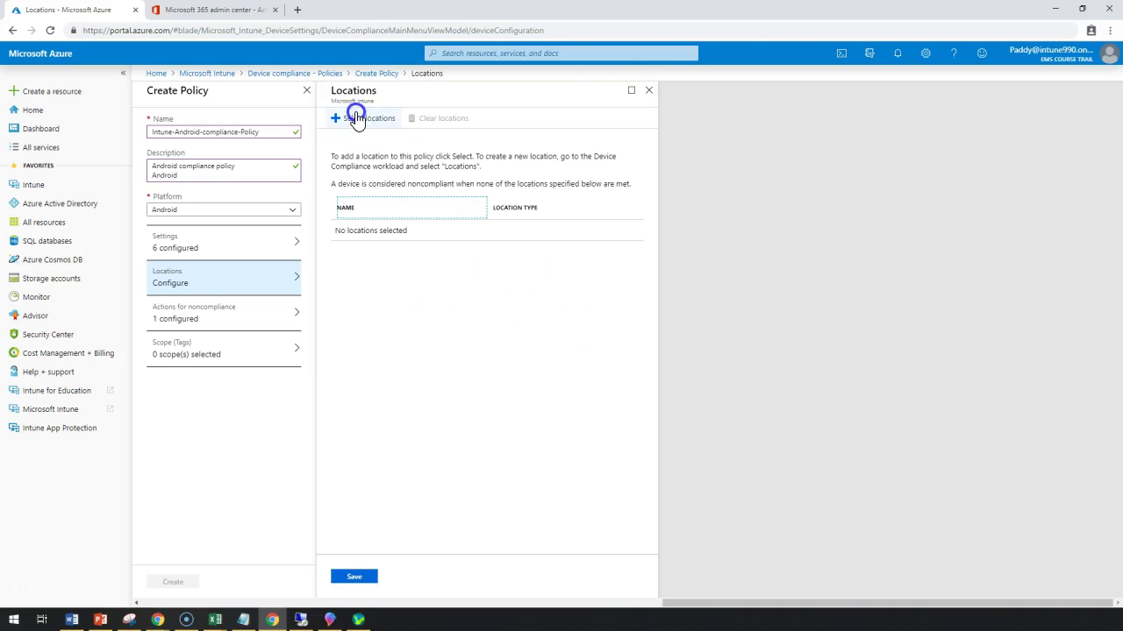
pyautogui.click(360, 118)
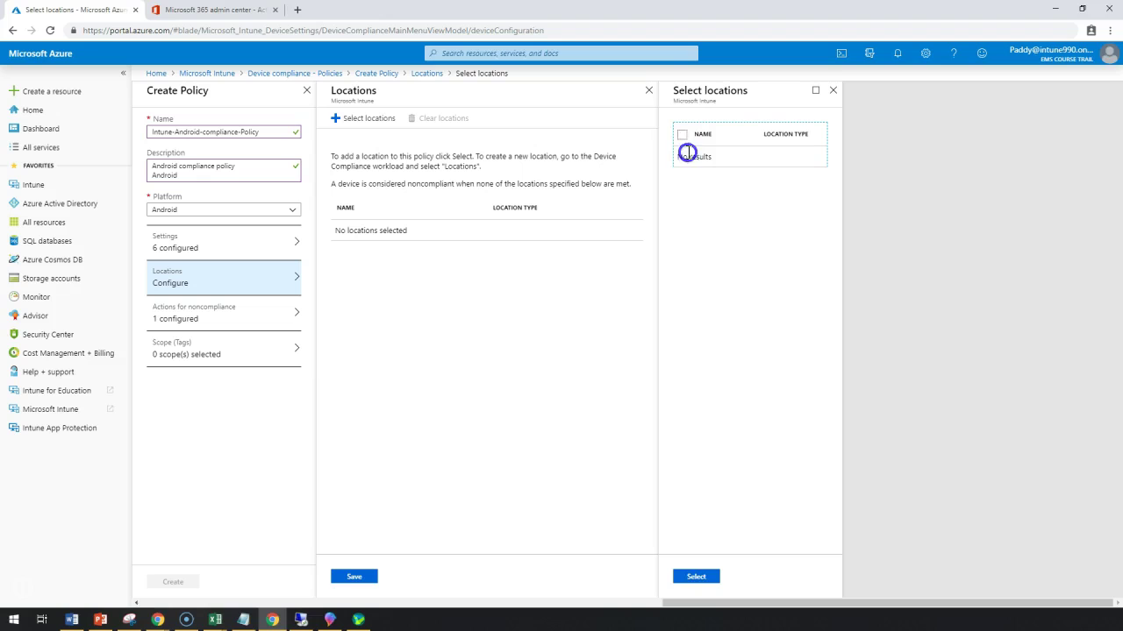
pyautogui.click(693, 576)
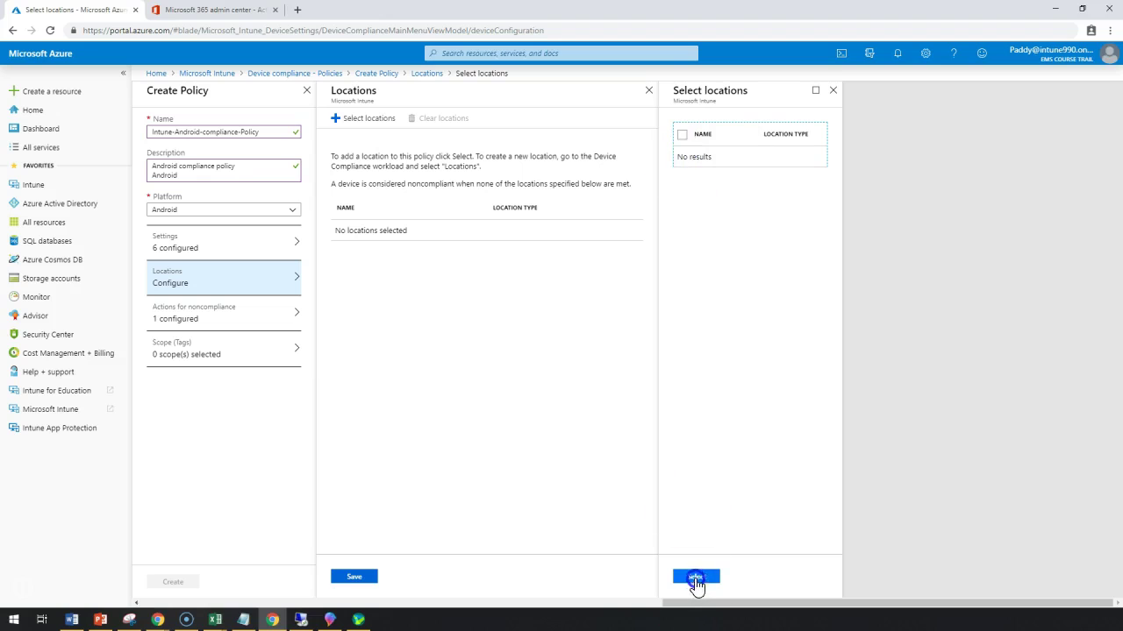
pyautogui.click(682, 135)
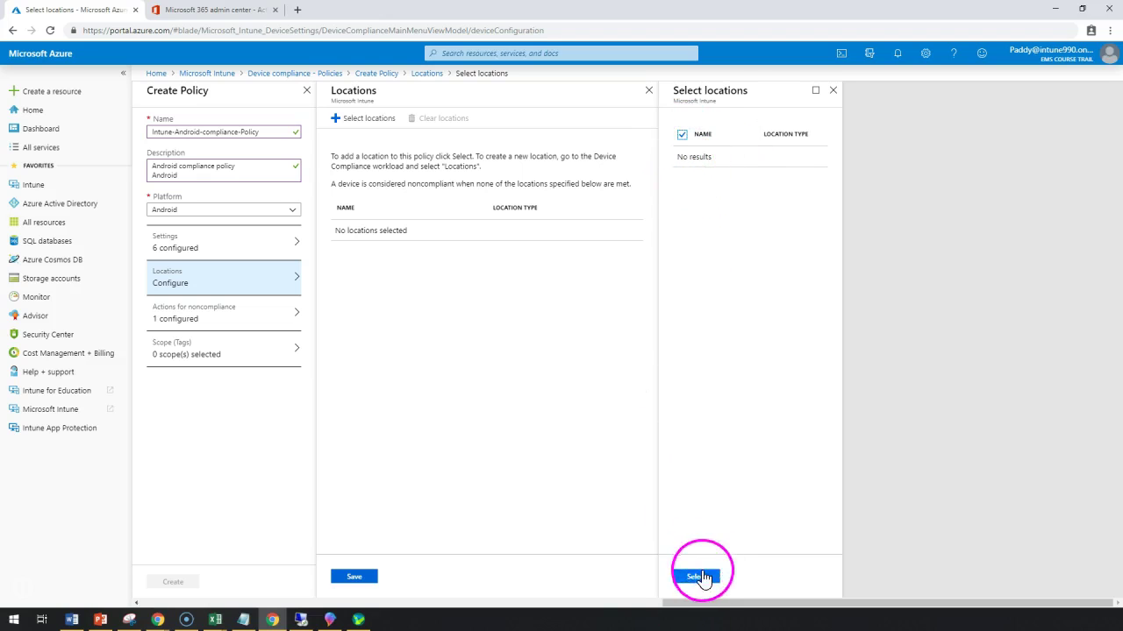
pyautogui.click(833, 90)
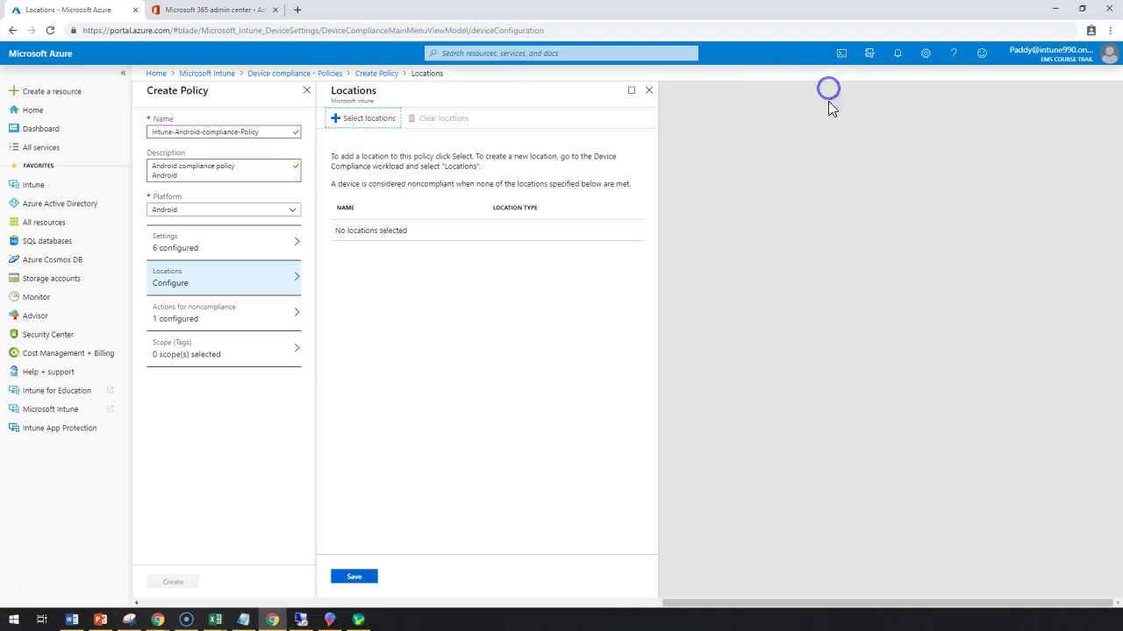
pyautogui.click(649, 91)
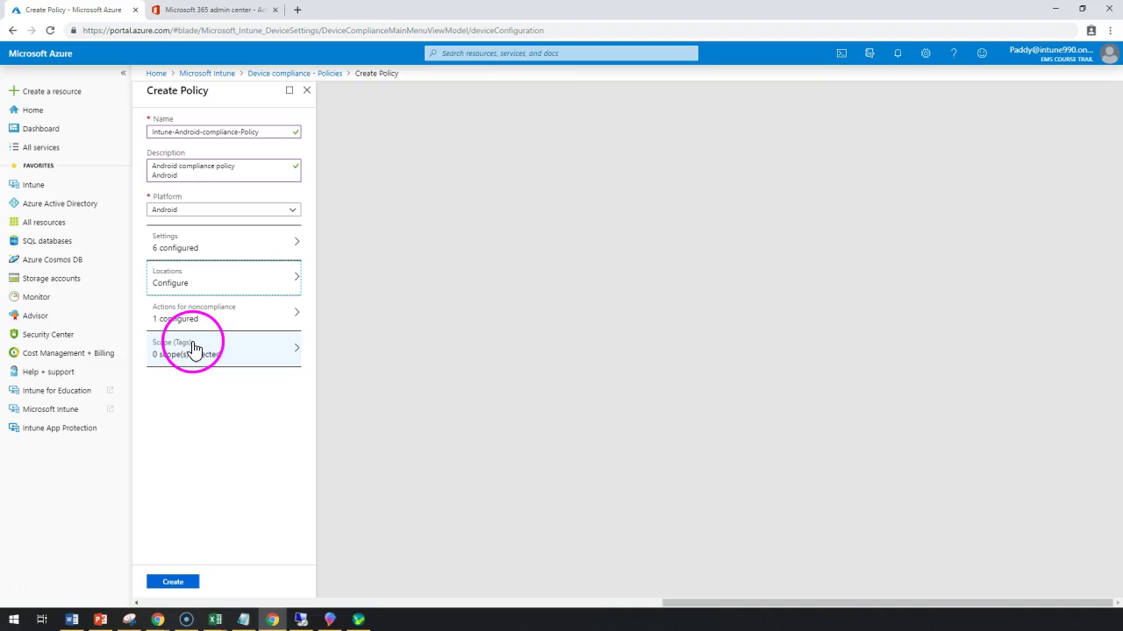
pyautogui.click(217, 317)
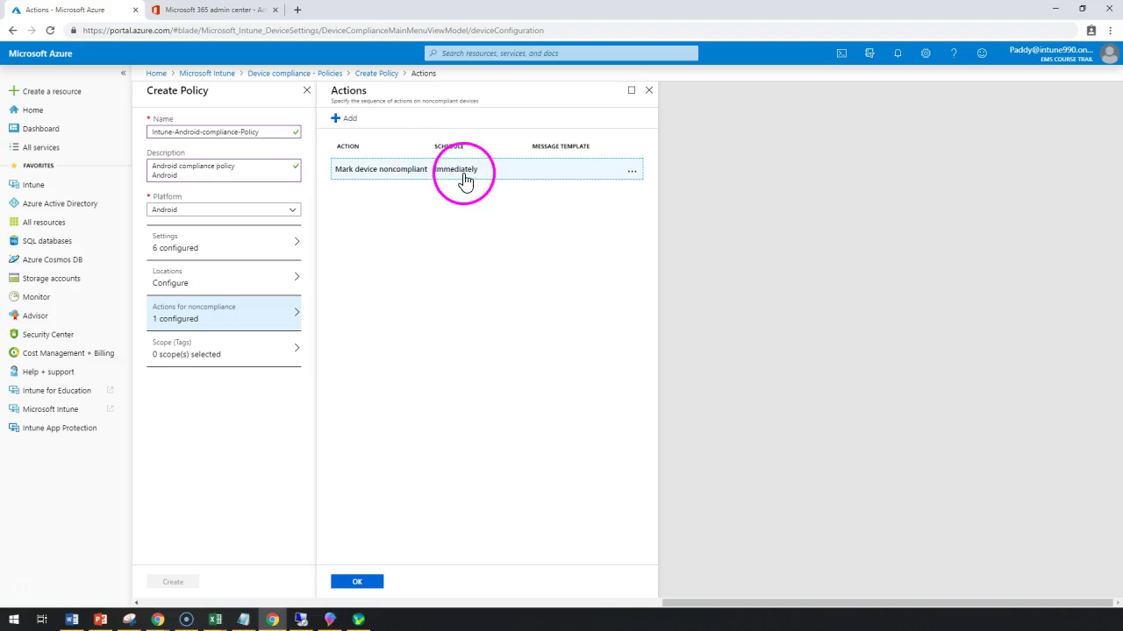
# Add an Email end user noncompliance action and check its message templates, finding none
pyautogui.click(347, 117)
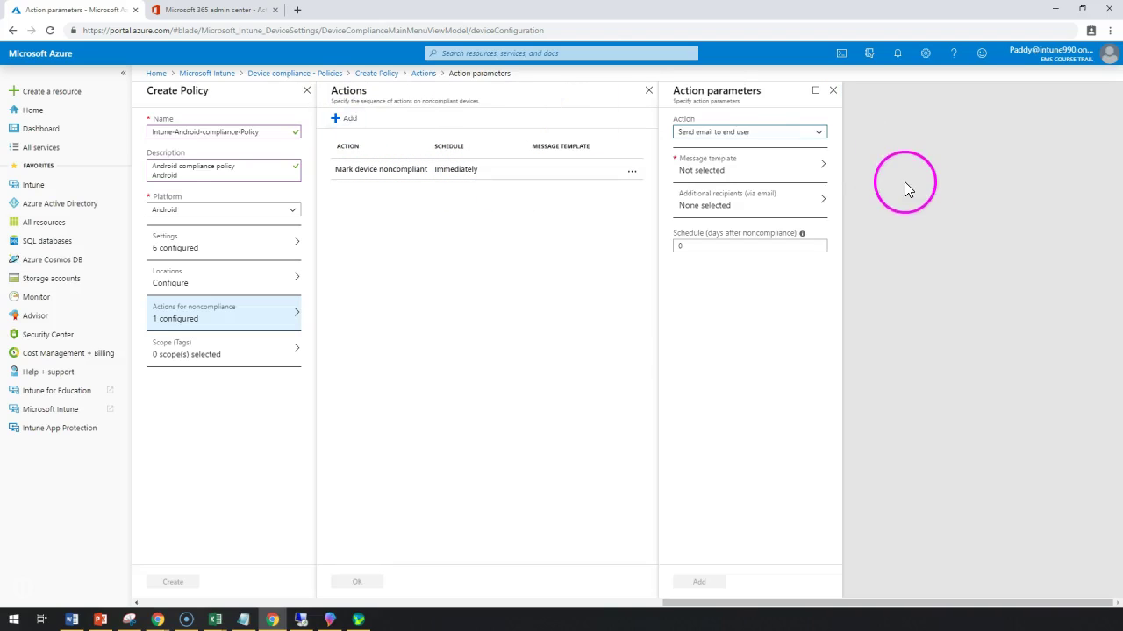
pyautogui.click(753, 133)
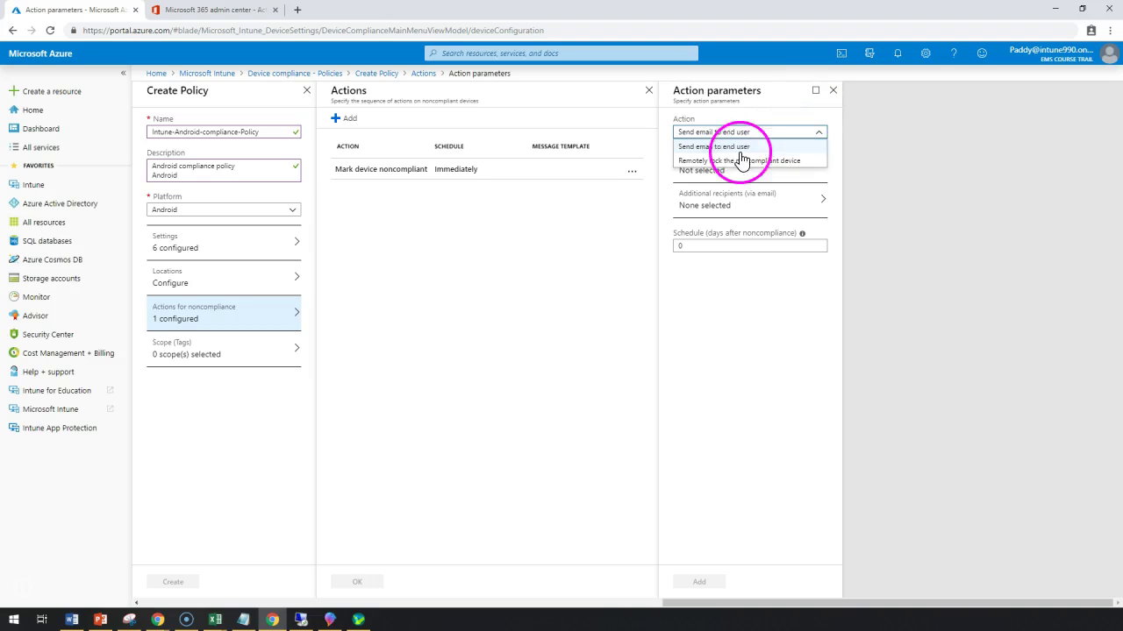
pyautogui.click(753, 146)
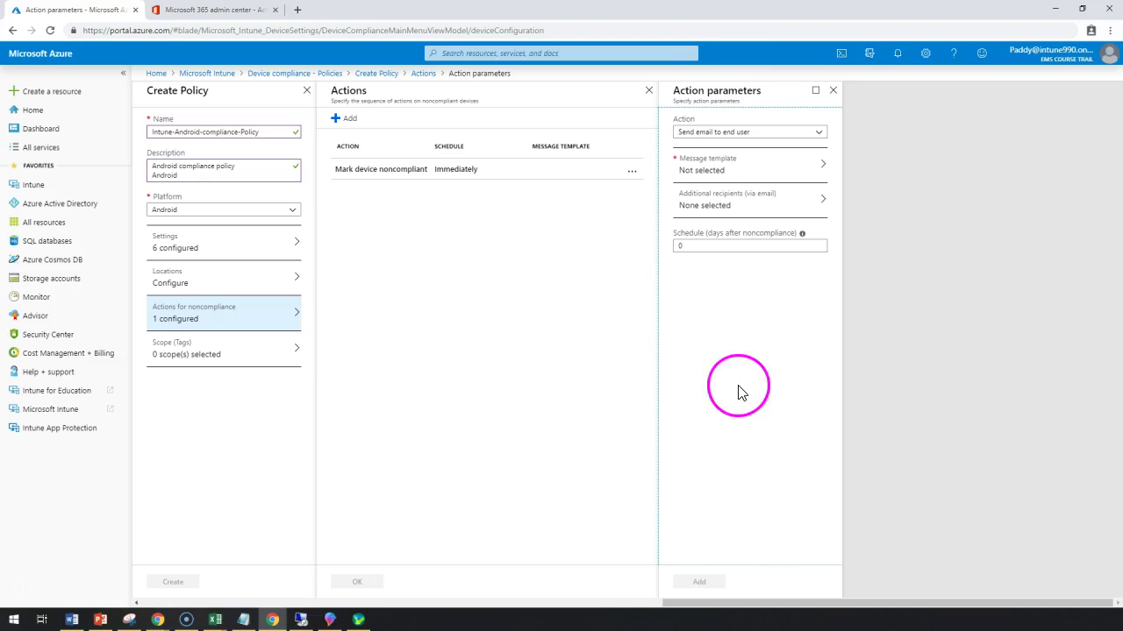
pyautogui.click(722, 168)
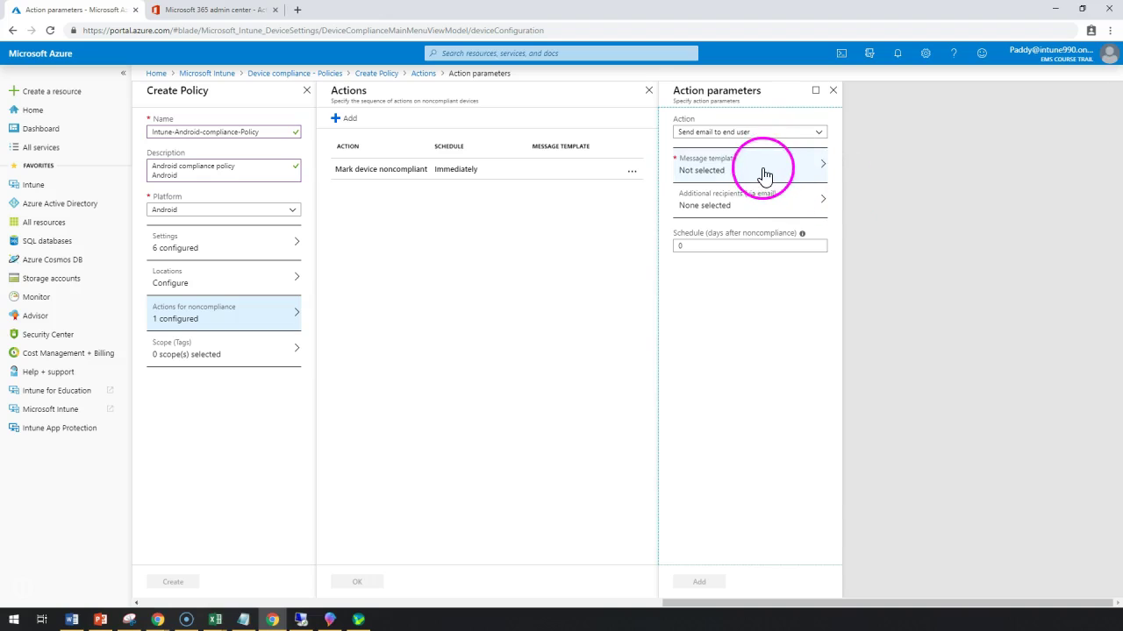
pyautogui.click(760, 171)
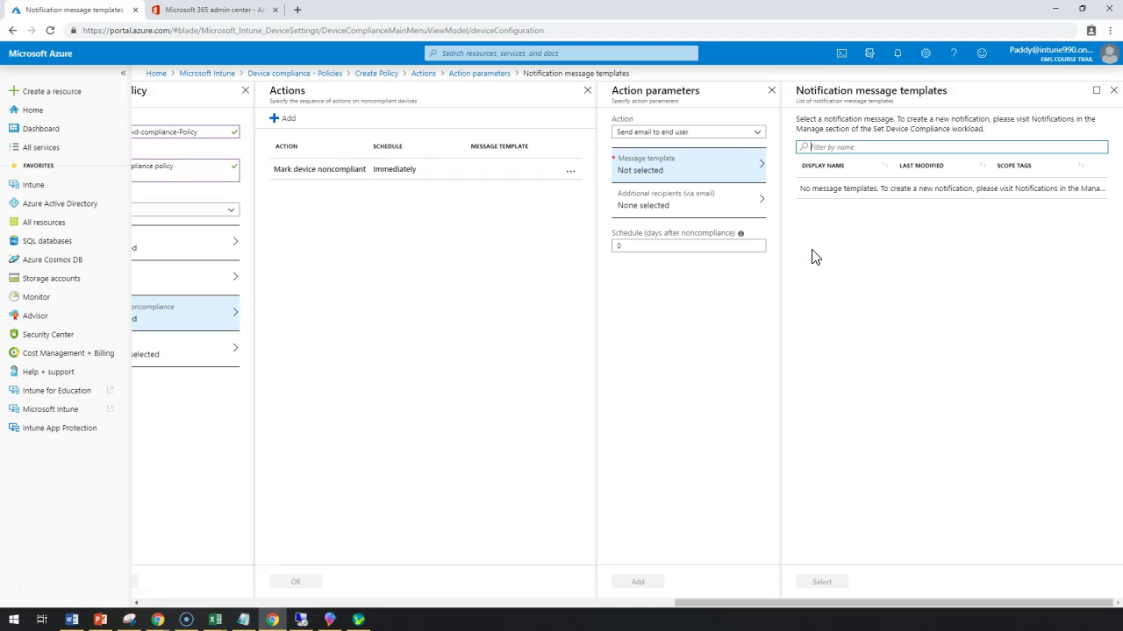
# Scroll back to the Create Policy blade and open Scope (Tags), which shows No Tags
pyautogui.moveTo(717, 602); pyautogui.dragTo(756, 621)
pyautogui.moveTo(921, 281); pyautogui.dragTo(837, 103)
pyautogui.click(744, 624)
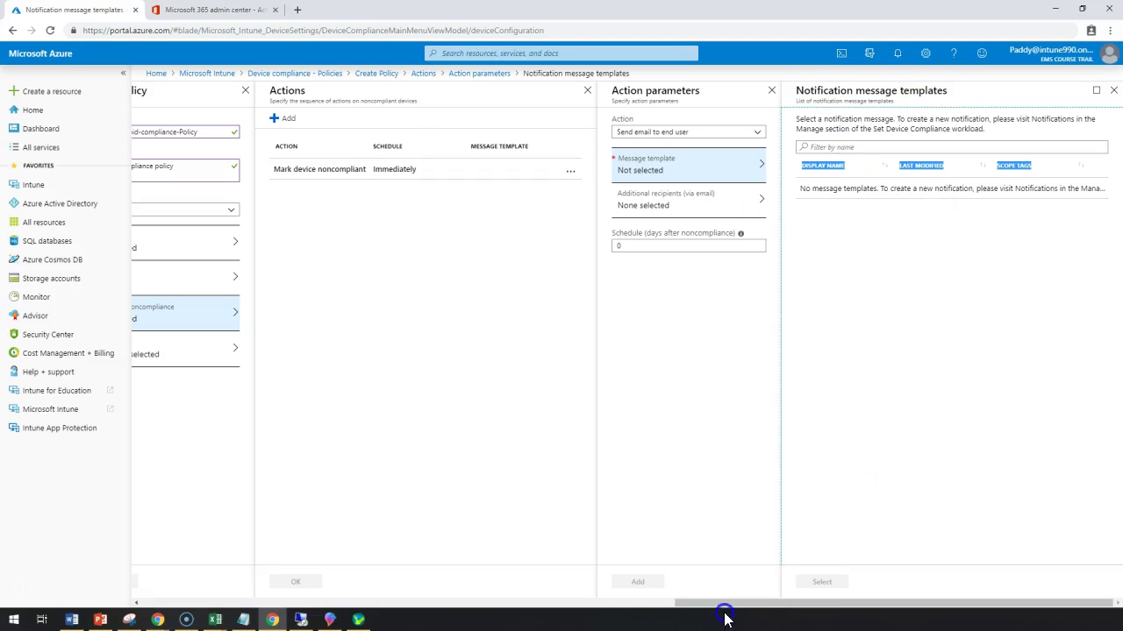
pyautogui.moveTo(724, 614); pyautogui.dragTo(552, 601)
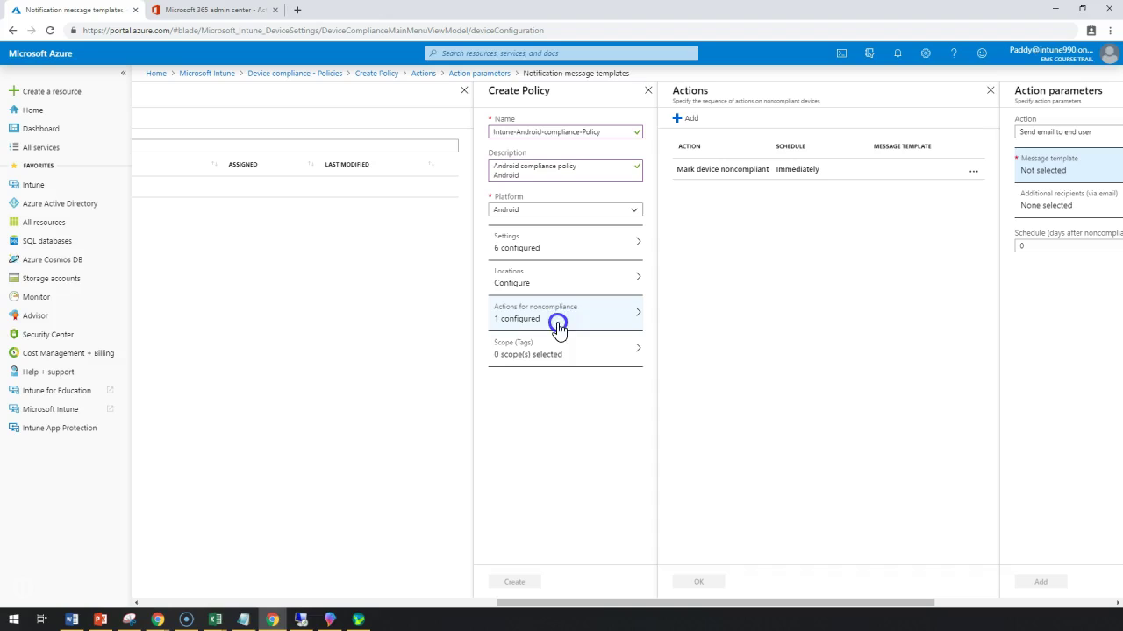
pyautogui.click(571, 349)
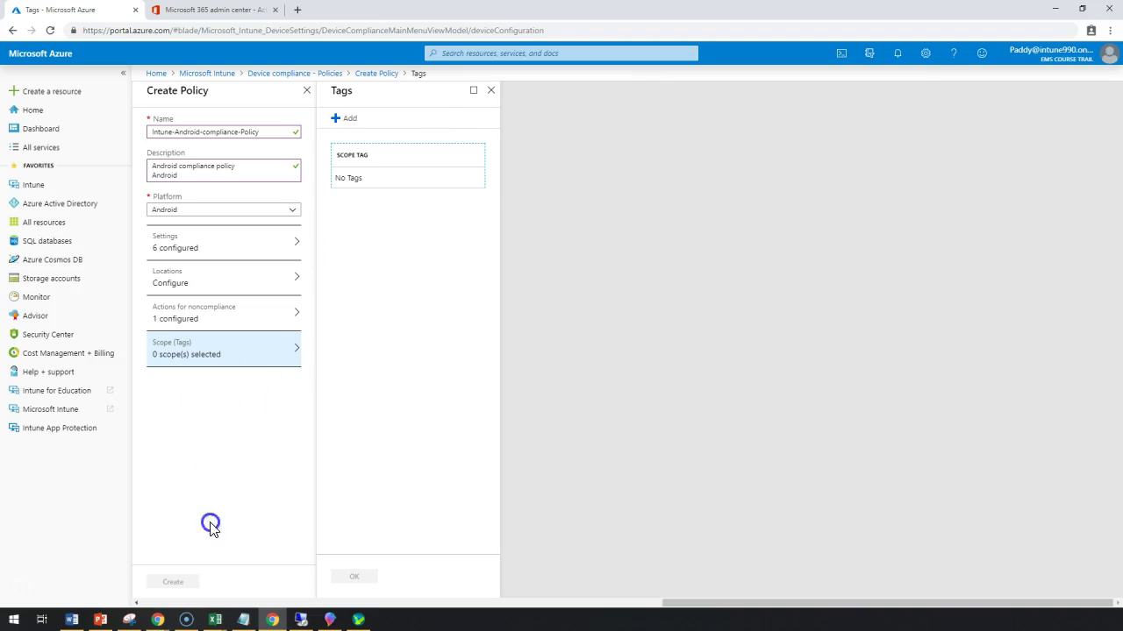
# Close the Tags pane and create Intune-Android-compliance-Policy, showing its unassigned overview
pyautogui.moveTo(664, 602); pyautogui.dragTo(459, 602)
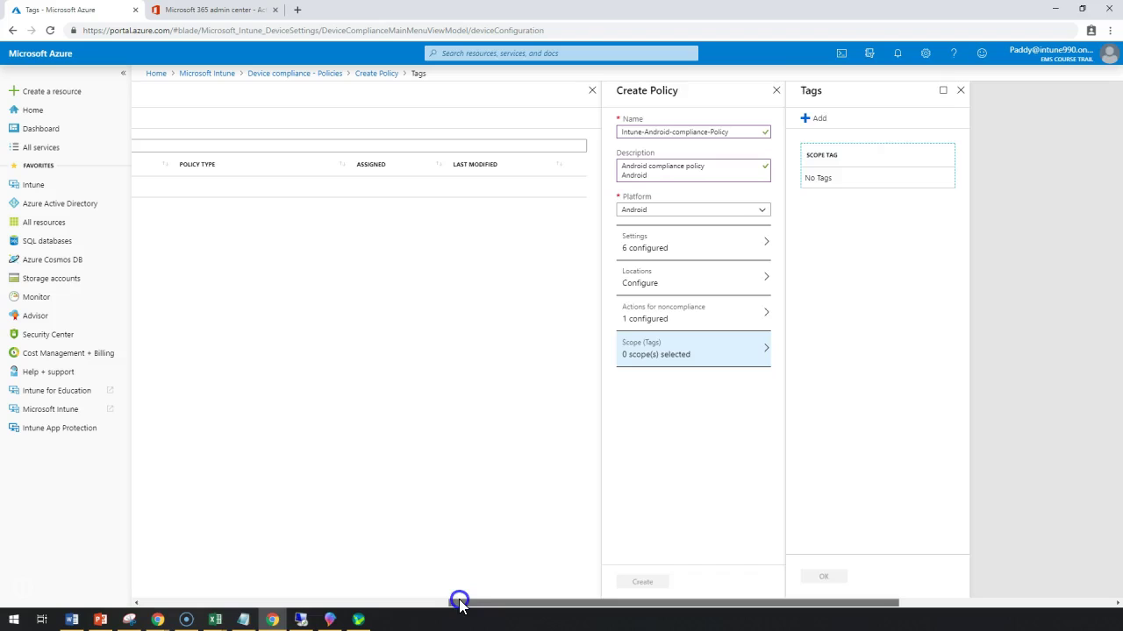
pyautogui.click(875, 90)
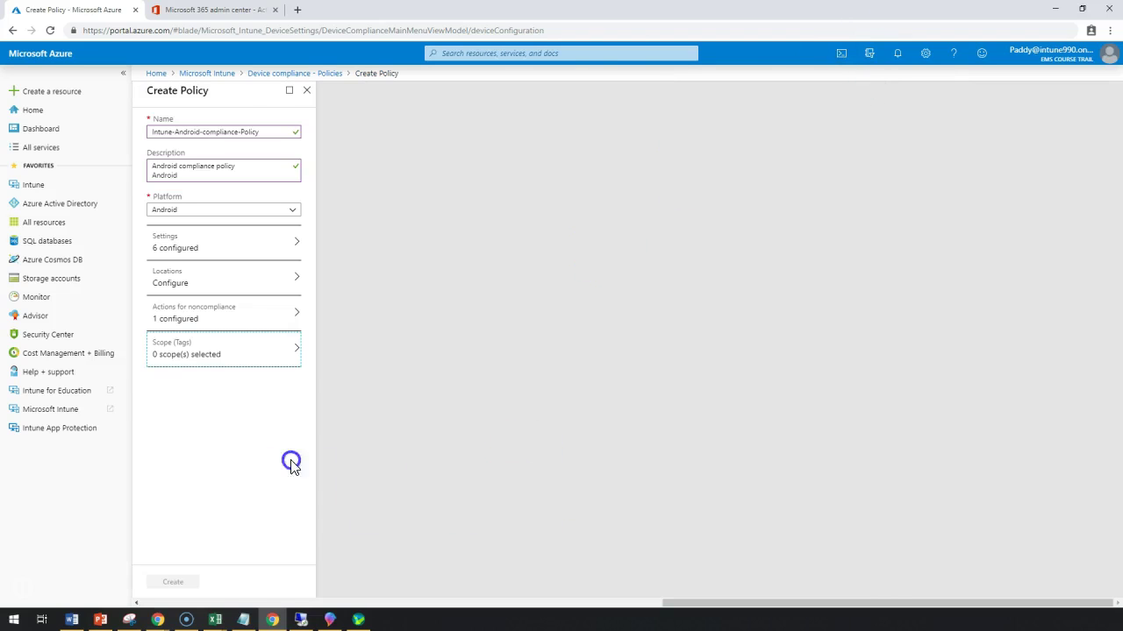
pyautogui.moveTo(696, 603); pyautogui.dragTo(453, 606)
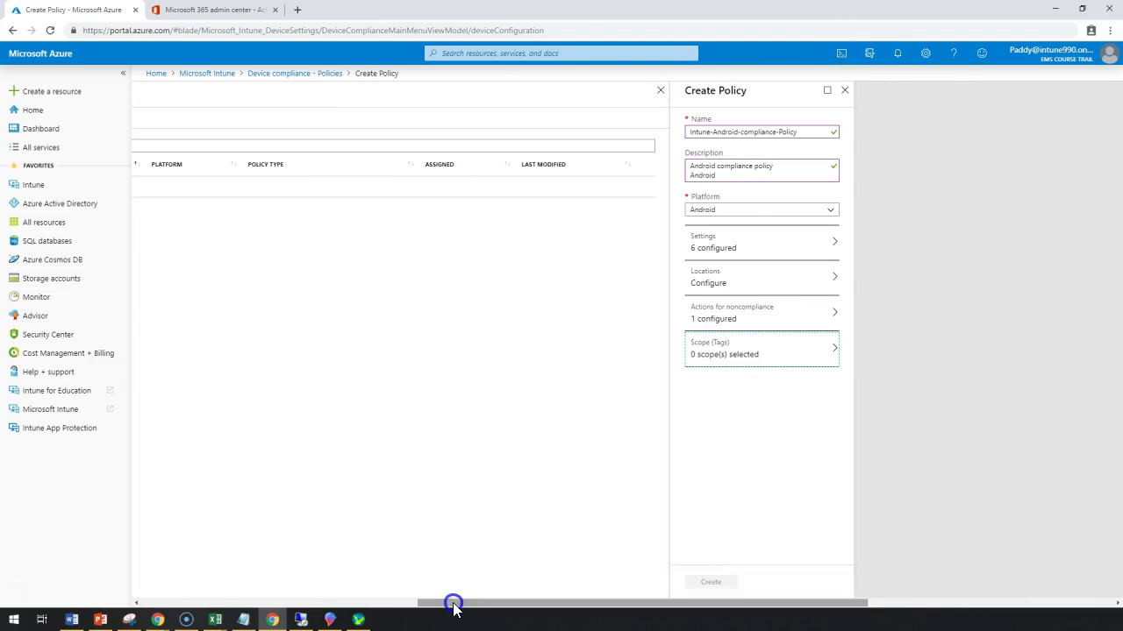
pyautogui.click(709, 582)
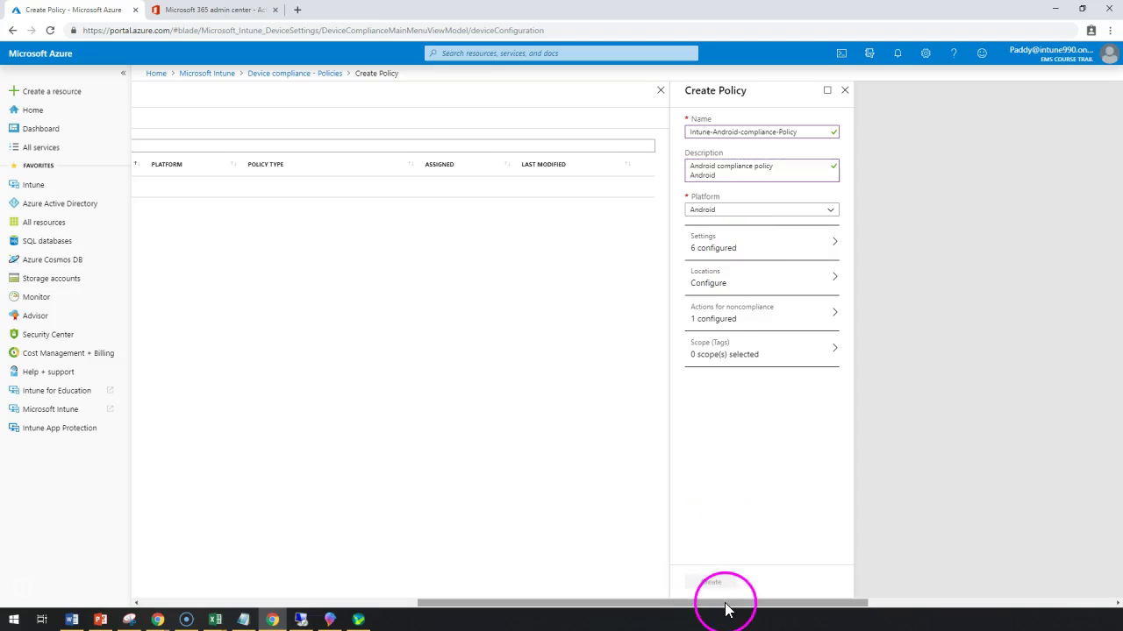
pyautogui.moveTo(727, 603); pyautogui.dragTo(499, 602)
pyautogui.click(581, 583)
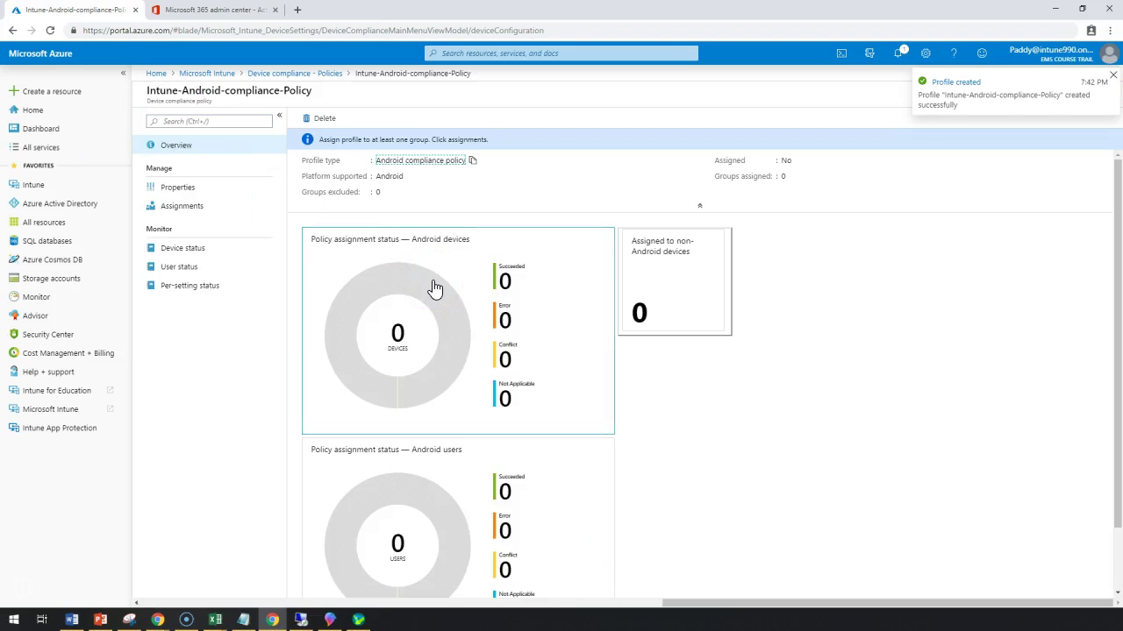
pyautogui.click(388, 167)
pyautogui.moveTo(319, 140); pyautogui.dragTo(350, 140)
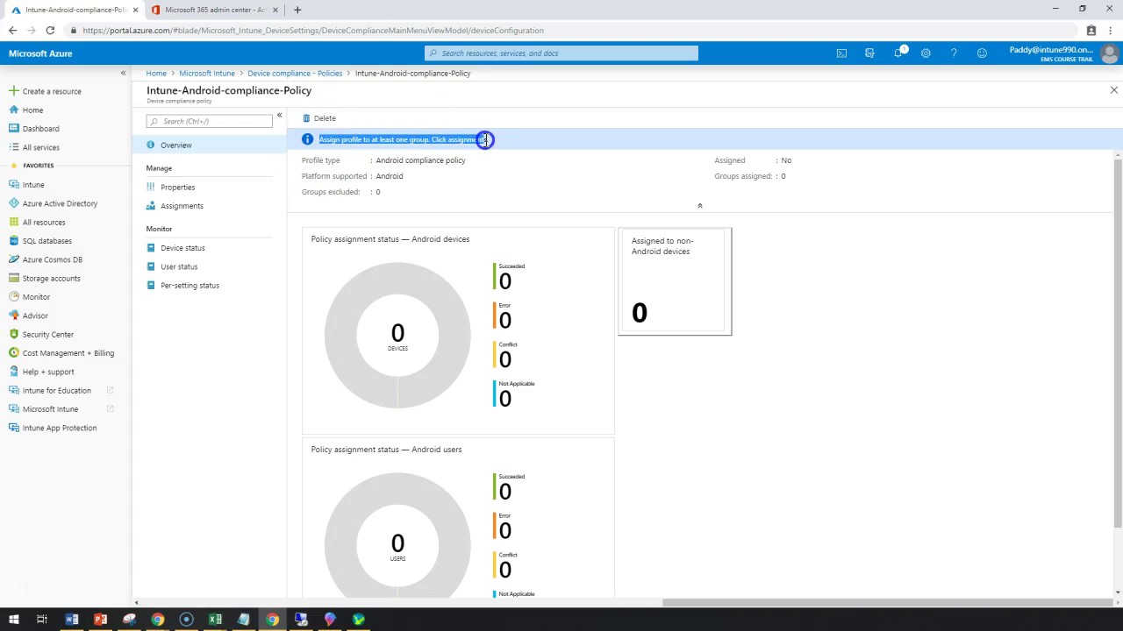
pyautogui.click(299, 75)
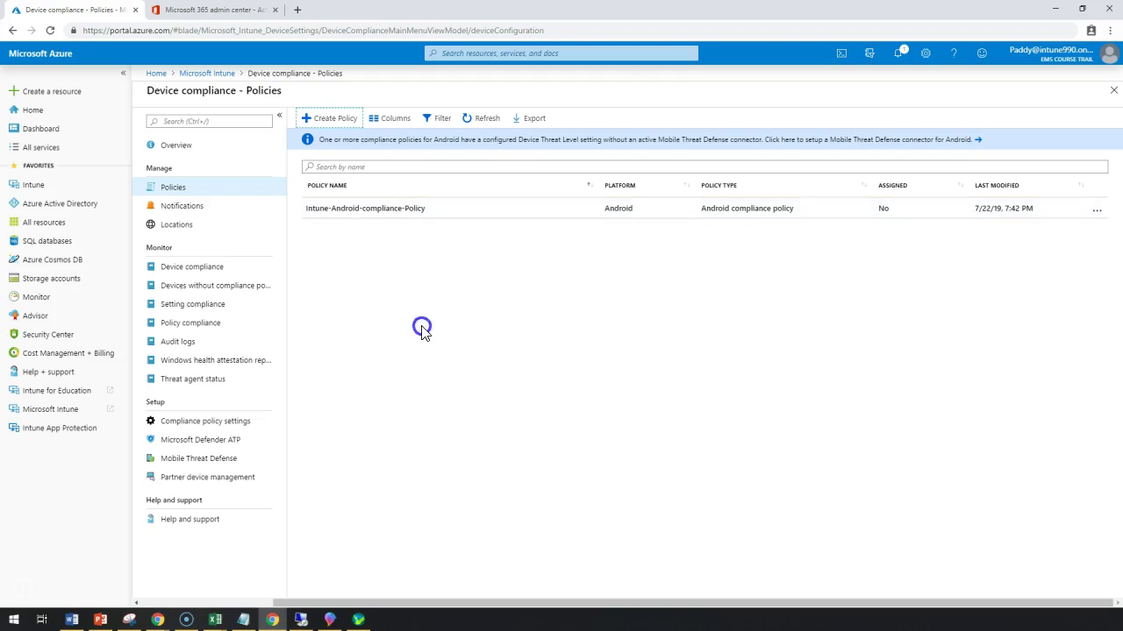
pyautogui.click(318, 120)
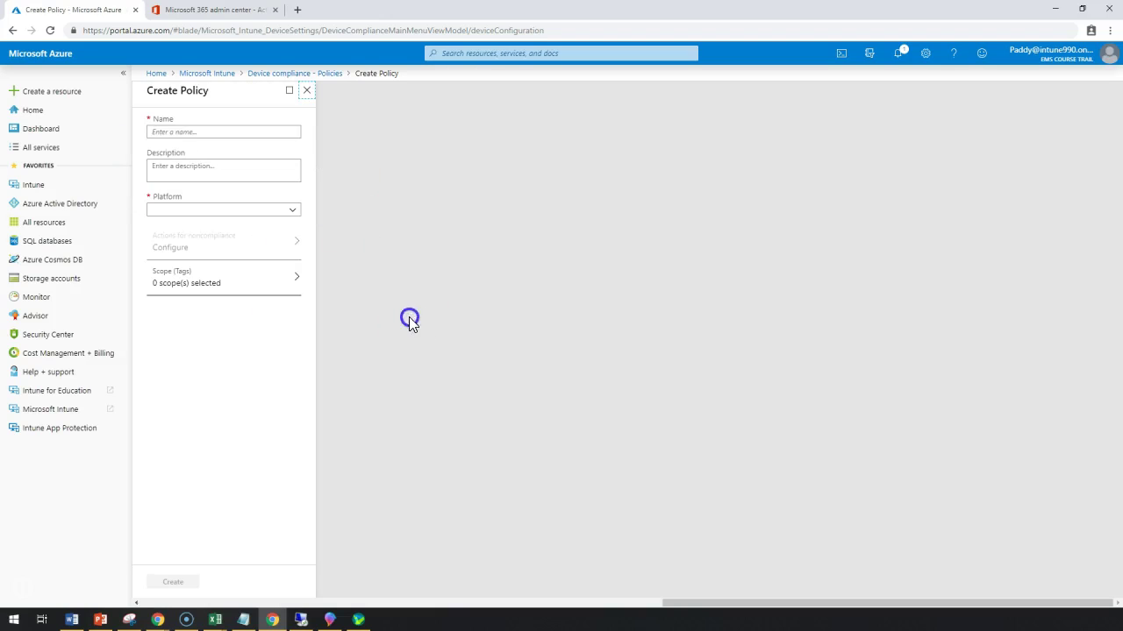
pyautogui.click(282, 212)
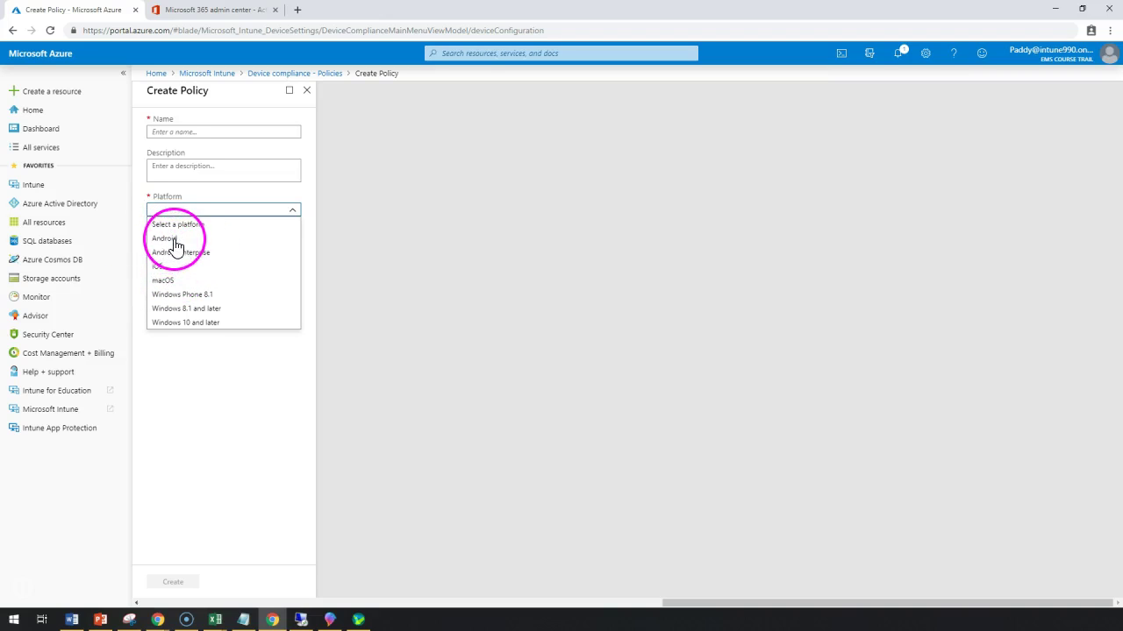
pyautogui.click(393, 299)
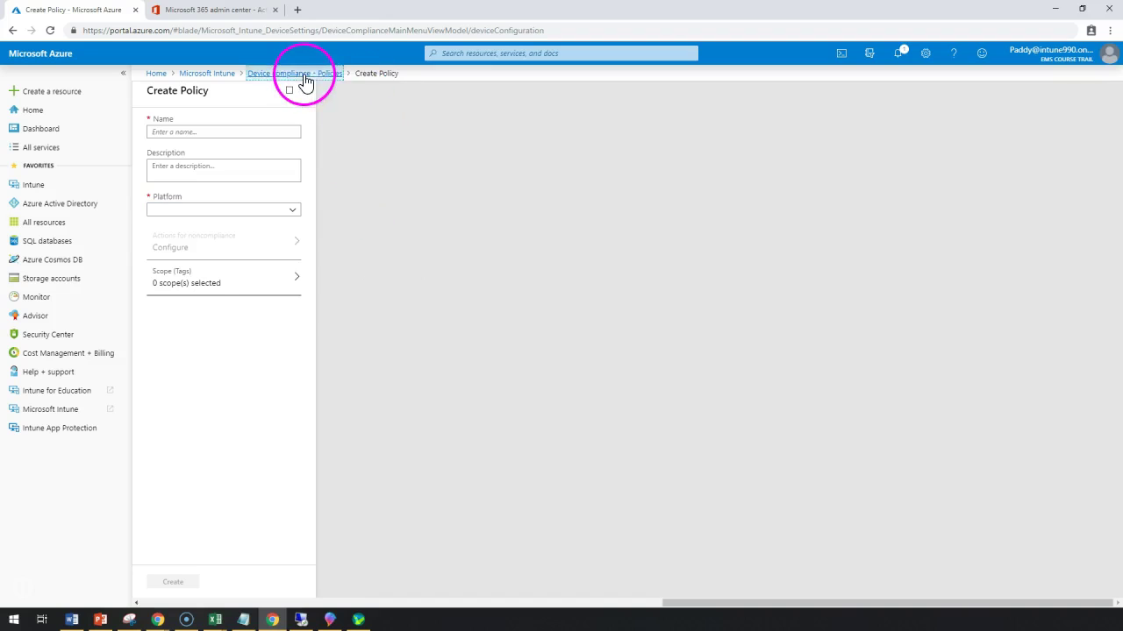
pyautogui.click(304, 74)
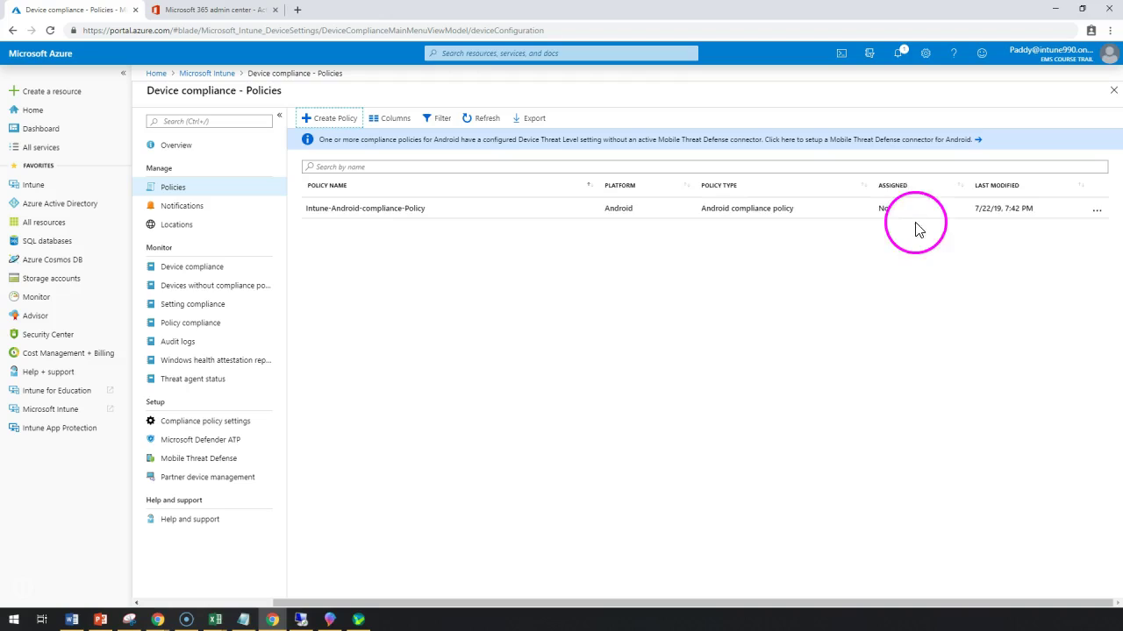
pyautogui.click(689, 210)
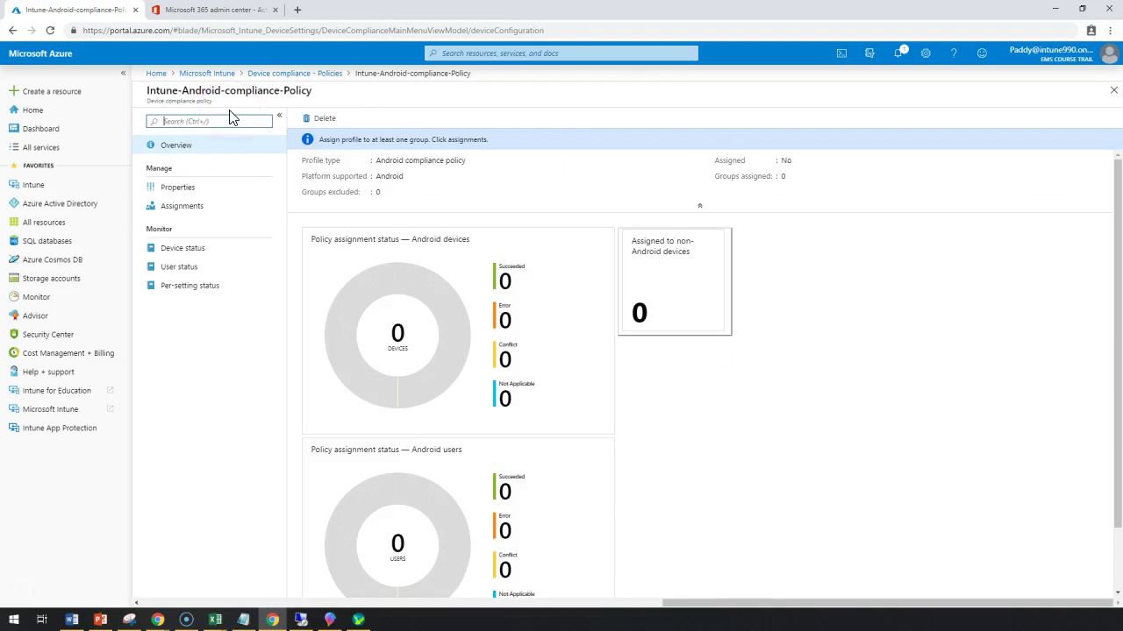
# In Assignments, try Selected groups and pick the All-EMS-Enabled-Users group
pyautogui.click(186, 207)
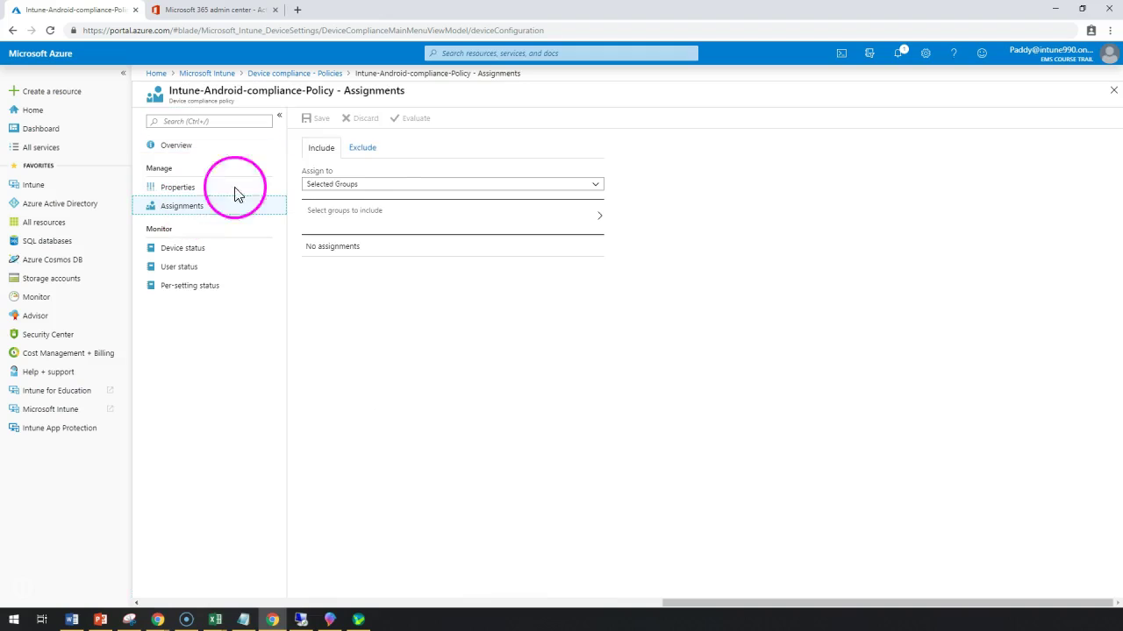
pyautogui.click(414, 186)
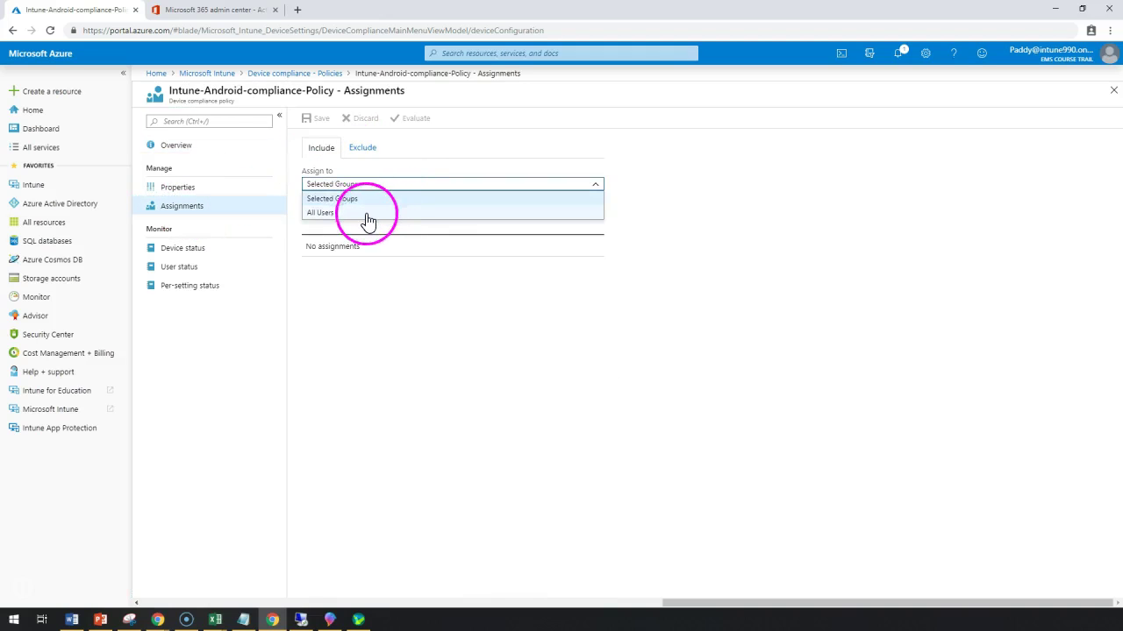
pyautogui.click(334, 219)
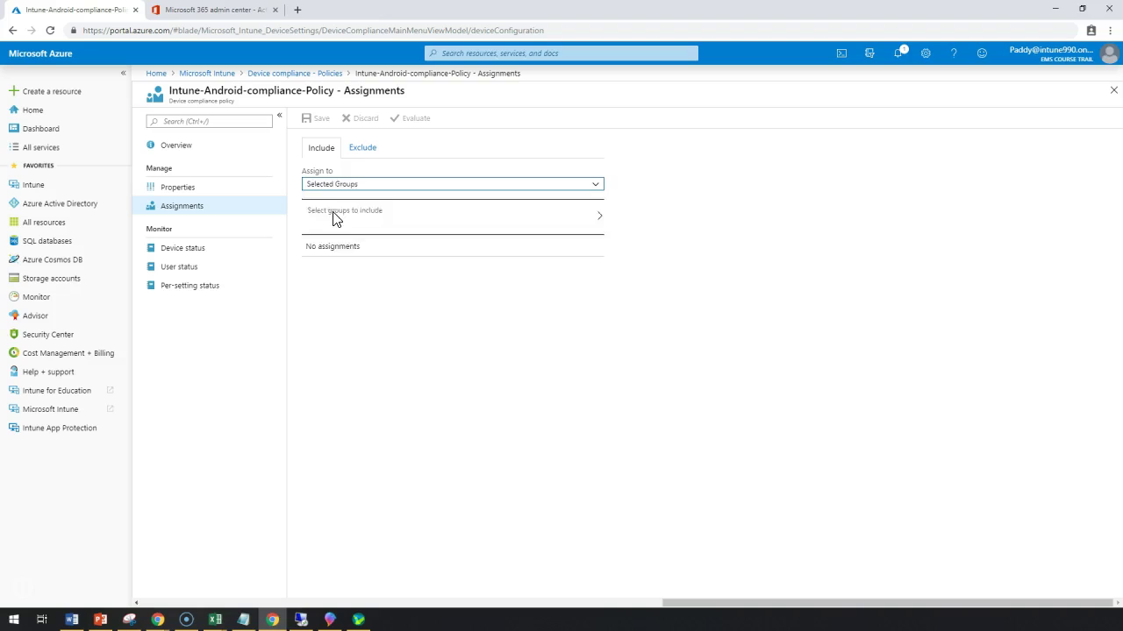
pyautogui.click(338, 200)
pyautogui.click(342, 201)
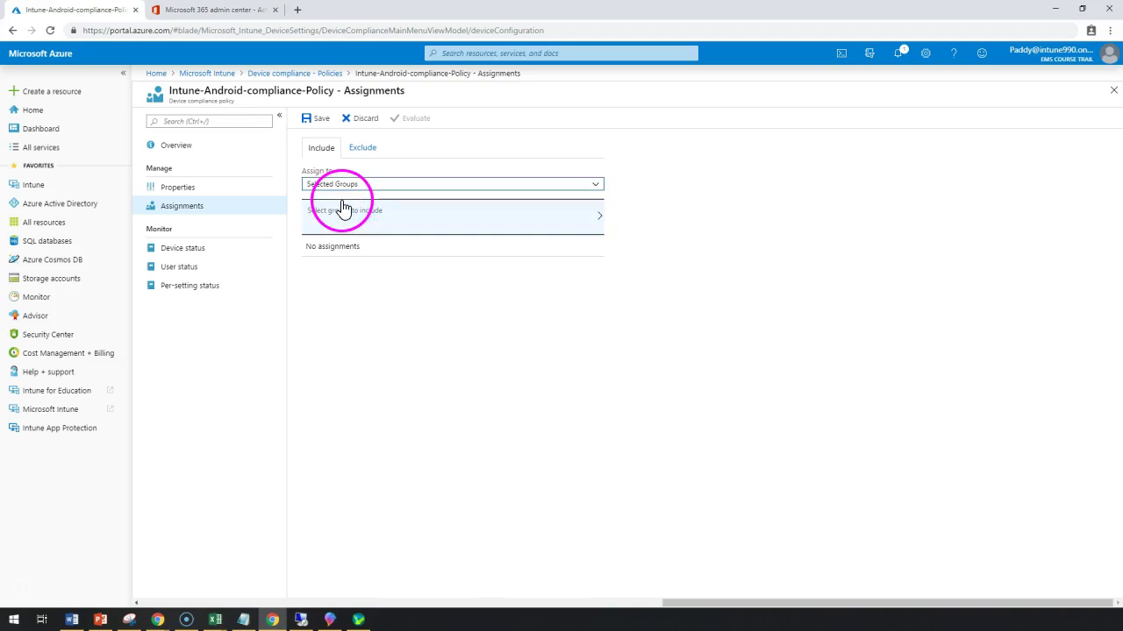
pyautogui.click(441, 224)
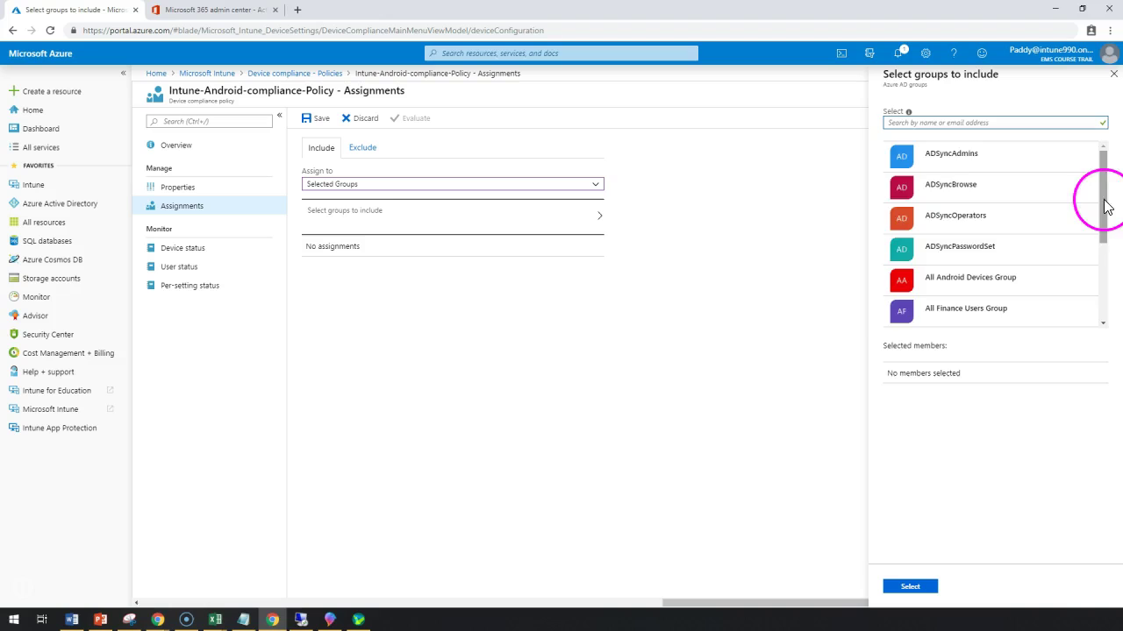
pyautogui.moveTo(1104, 206); pyautogui.dragTo(1089, 277)
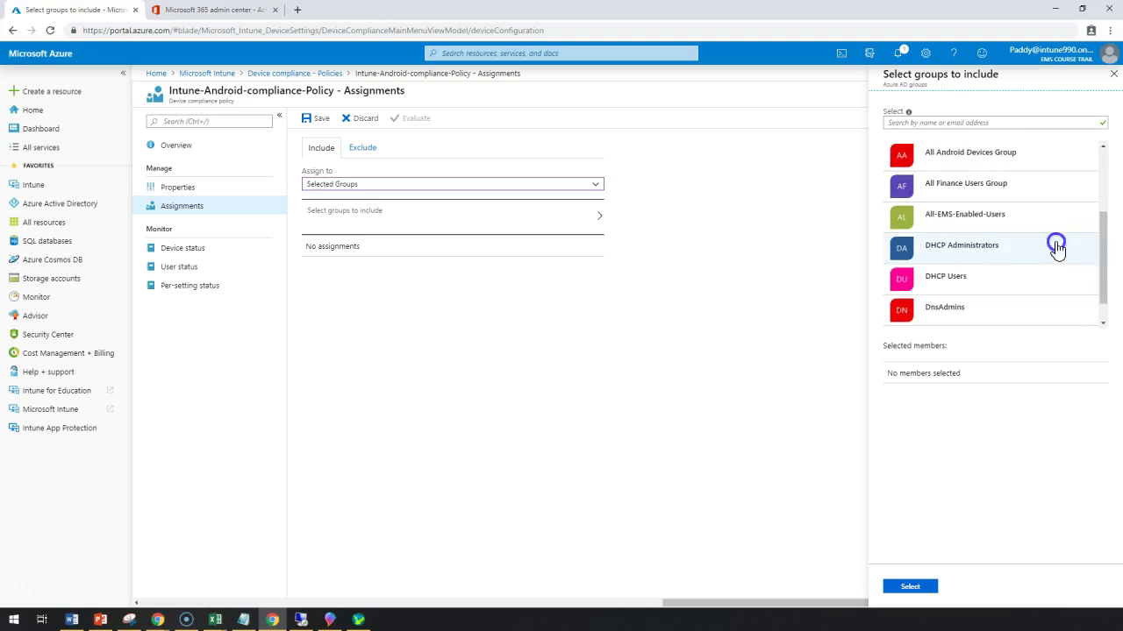
pyautogui.click(989, 215)
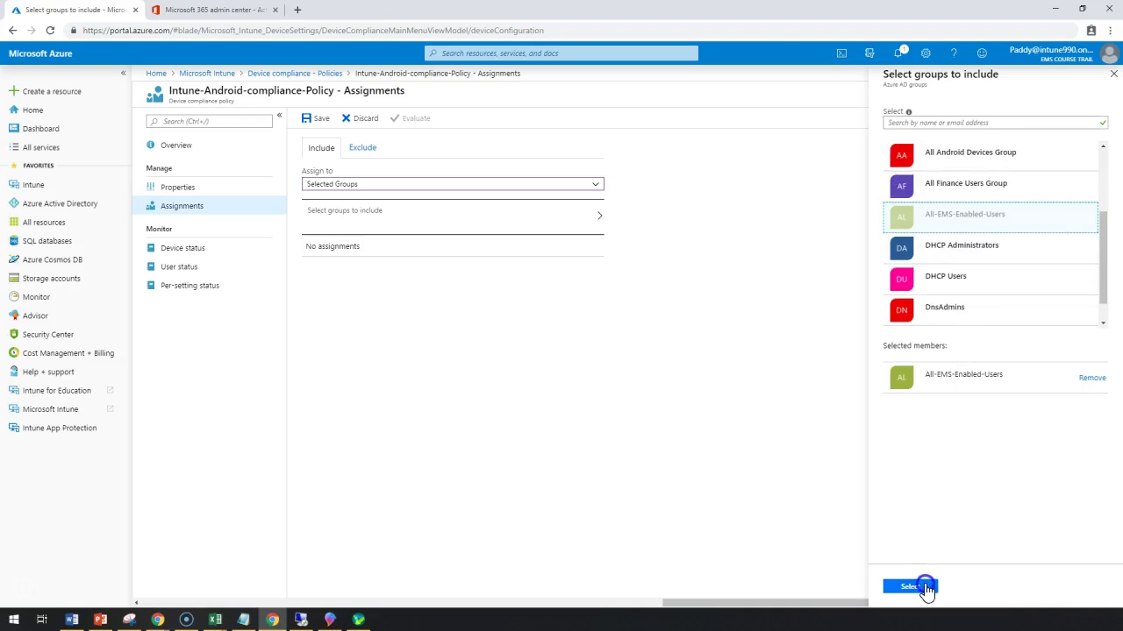
pyautogui.click(927, 587)
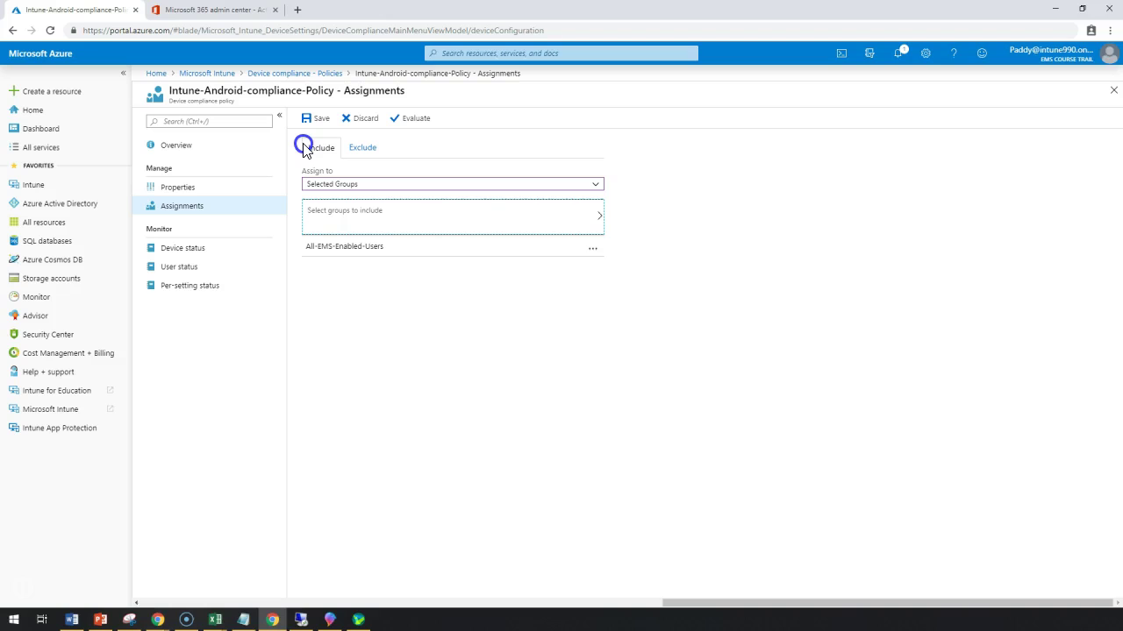
# Switch the assignment back to All Users, save it, and return to the policies list
pyautogui.click(402, 189)
pyautogui.click(343, 216)
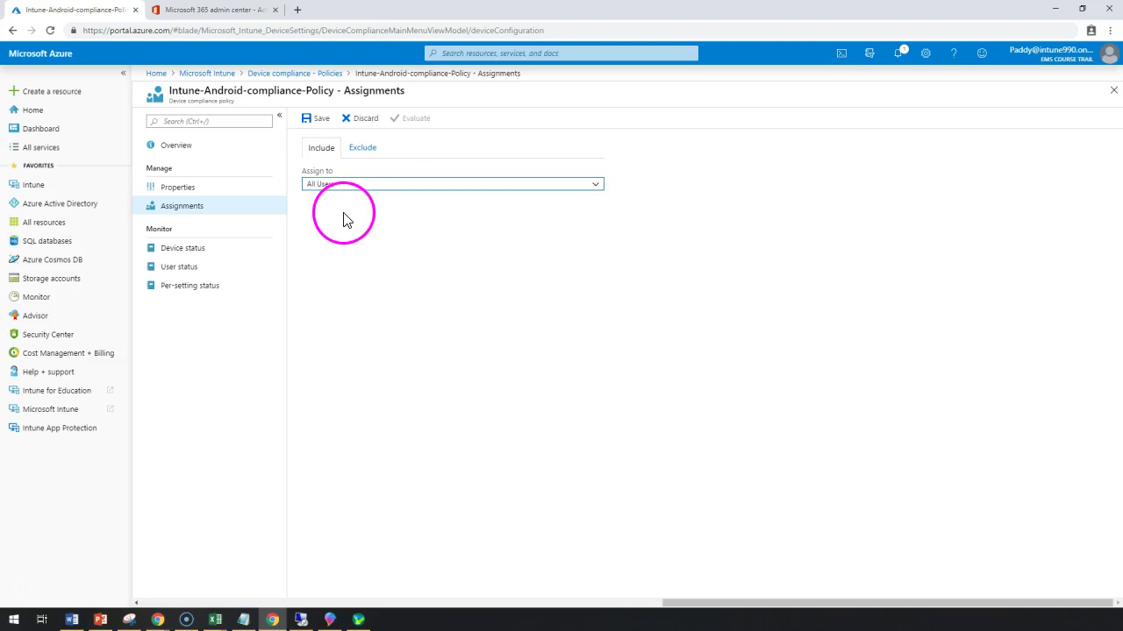
pyautogui.click(318, 117)
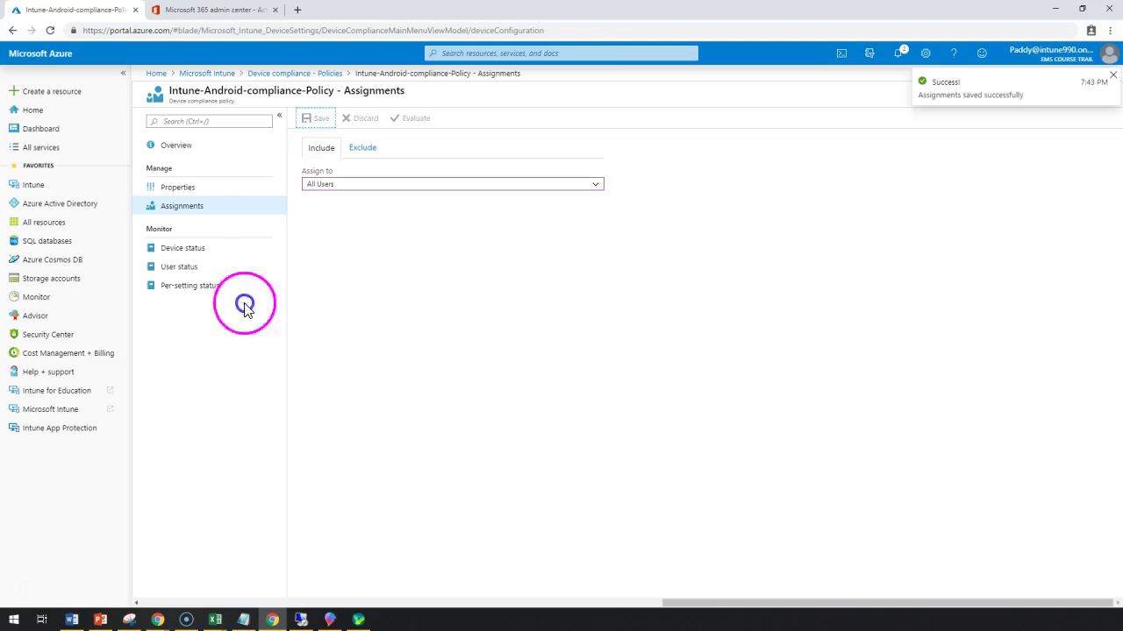
pyautogui.click(321, 73)
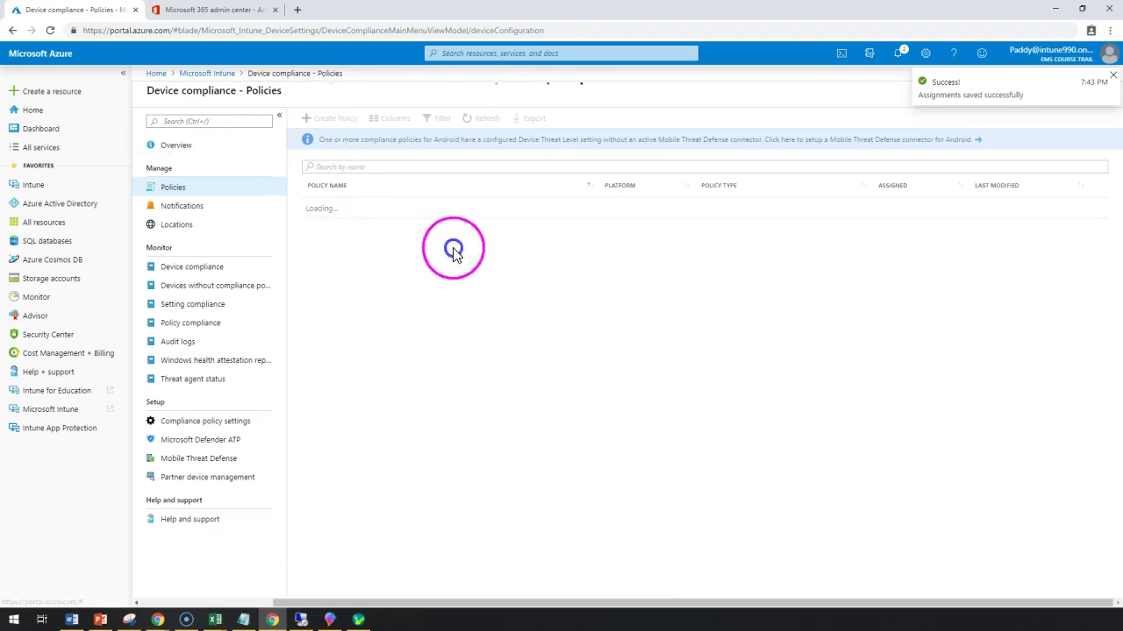